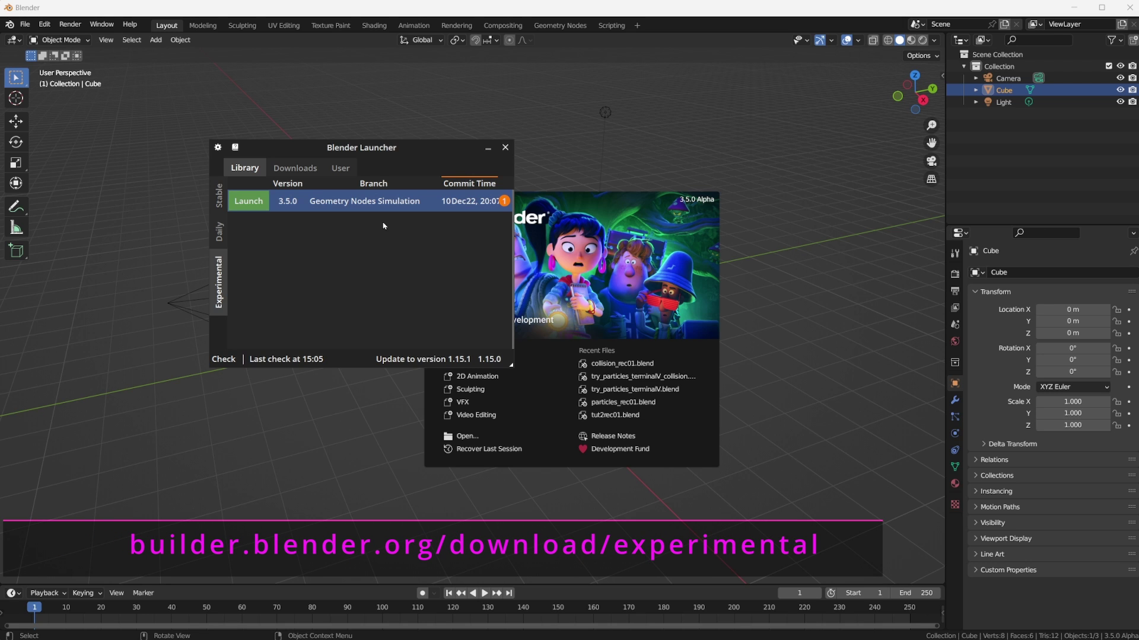
# - Dismiss the splash screen and open the recent file collision_rec01.blend
pyautogui.click(700, 235)
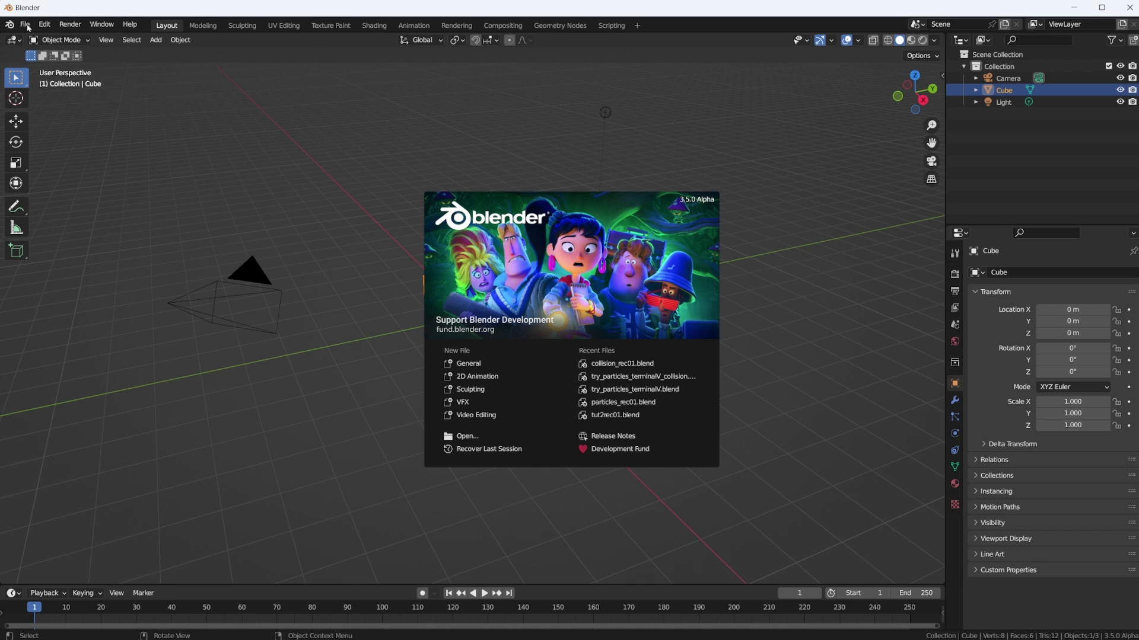
pyautogui.click(28, 27)
pyautogui.click(25, 24)
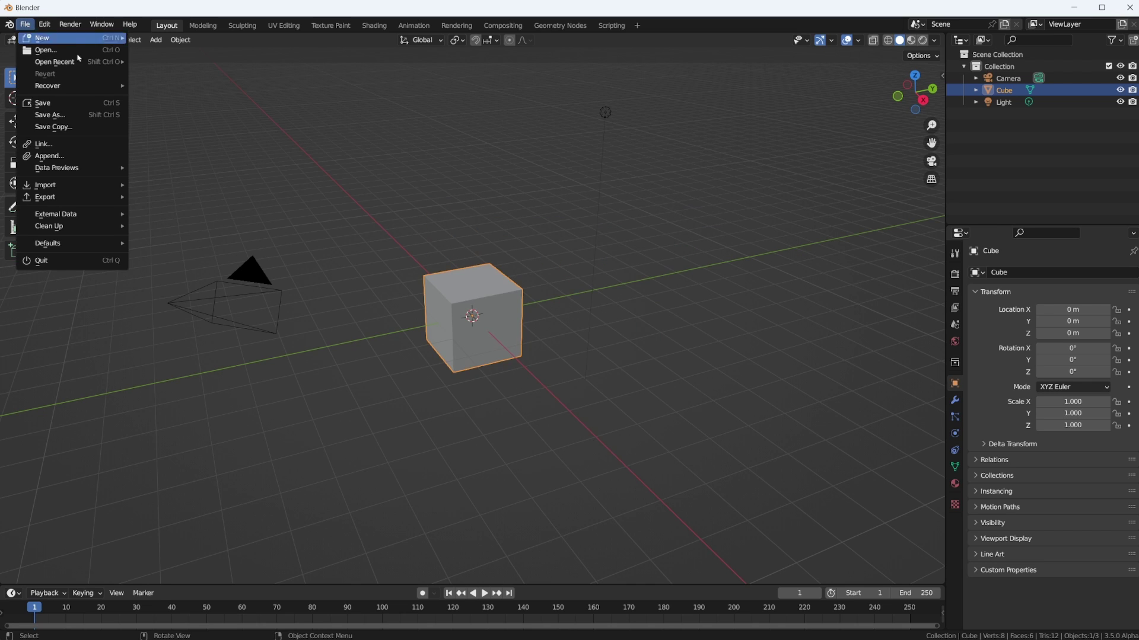
pyautogui.moveTo(49, 62)
pyautogui.click(190, 64)
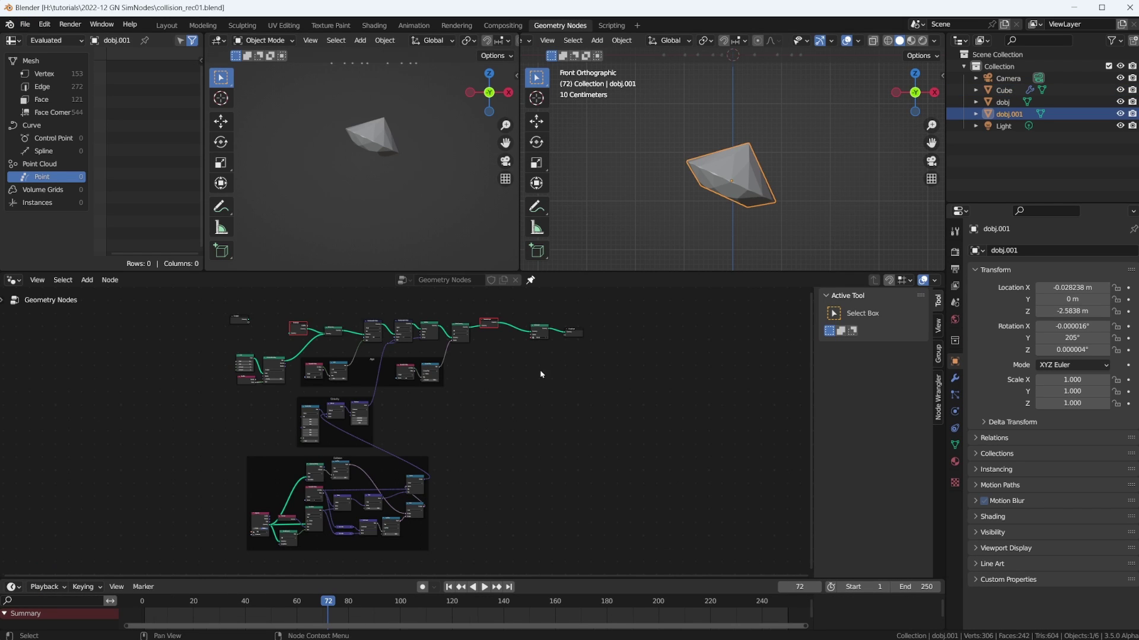
# - Play the existing particle setup from frame 1 to check its behaviour, stop playback and return to the first frame
pyautogui.scroll(7, 304, 372)
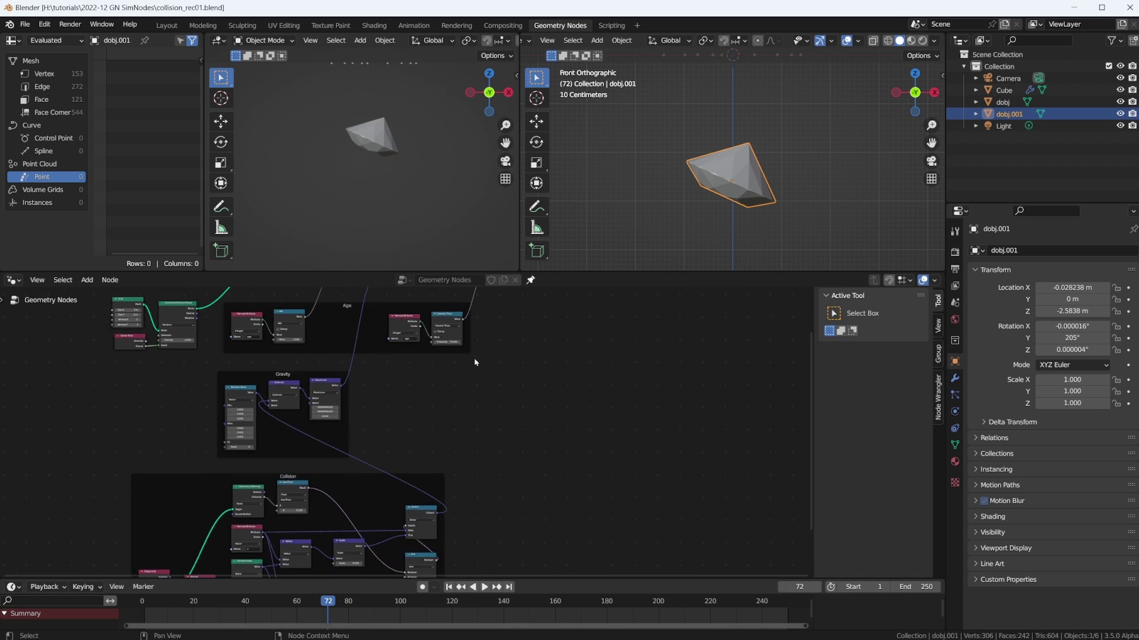
pyautogui.moveTo(475, 361); pyautogui.dragTo(426, 507, button='middle')
pyautogui.scroll(5, 510, 519)
pyautogui.scroll(2, 434, 514)
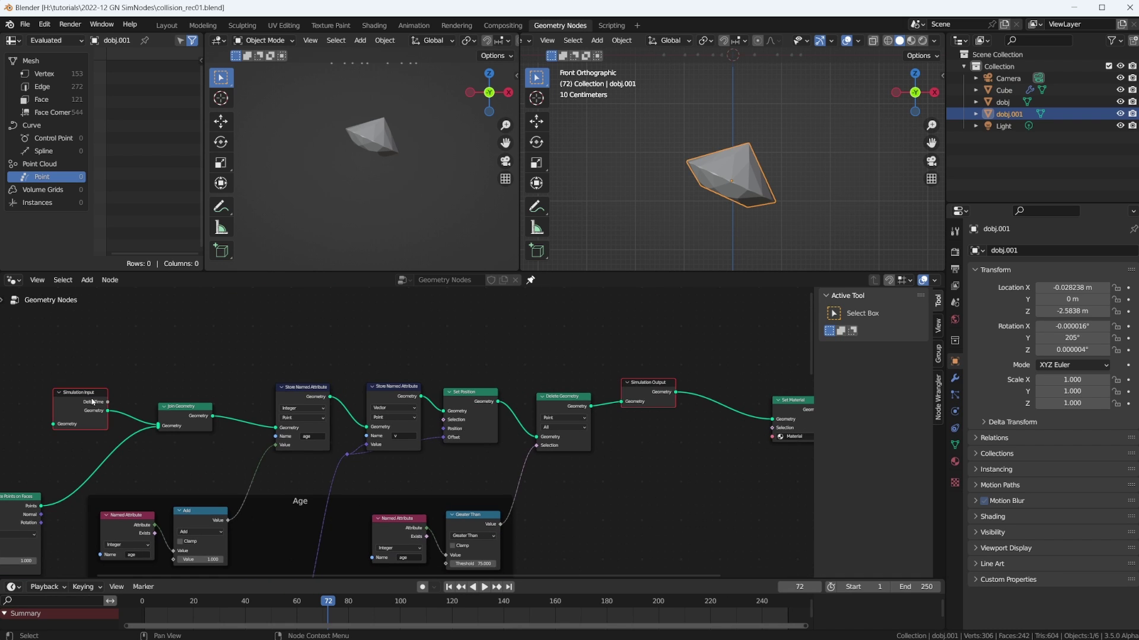
pyautogui.hotkey('shift', 'Left')
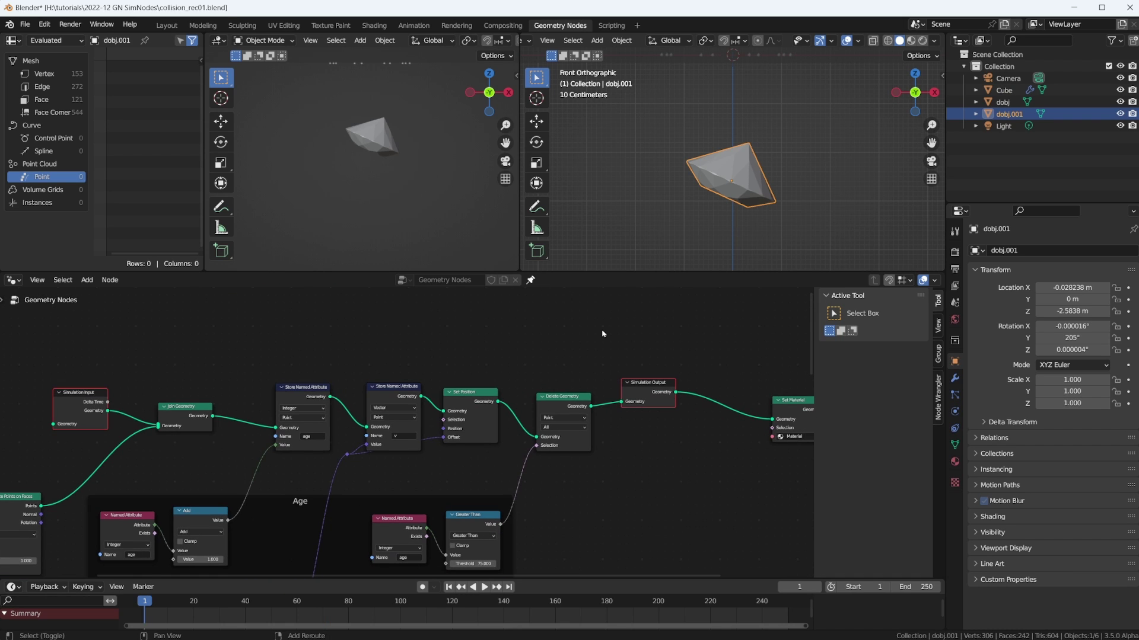
pyautogui.press('space')
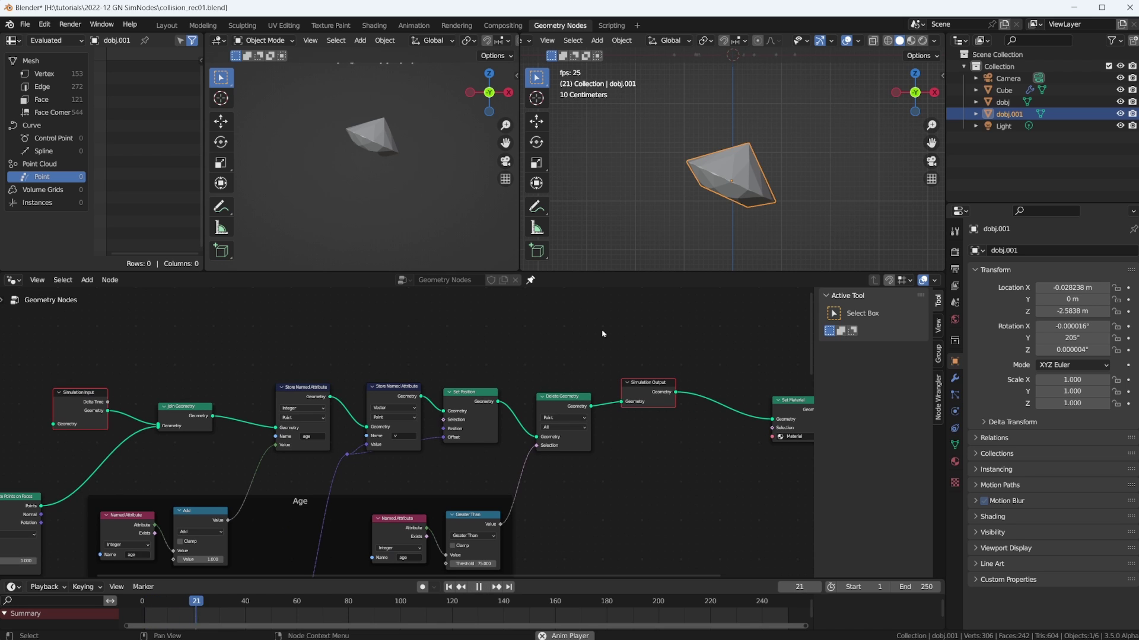
pyautogui.press('space')
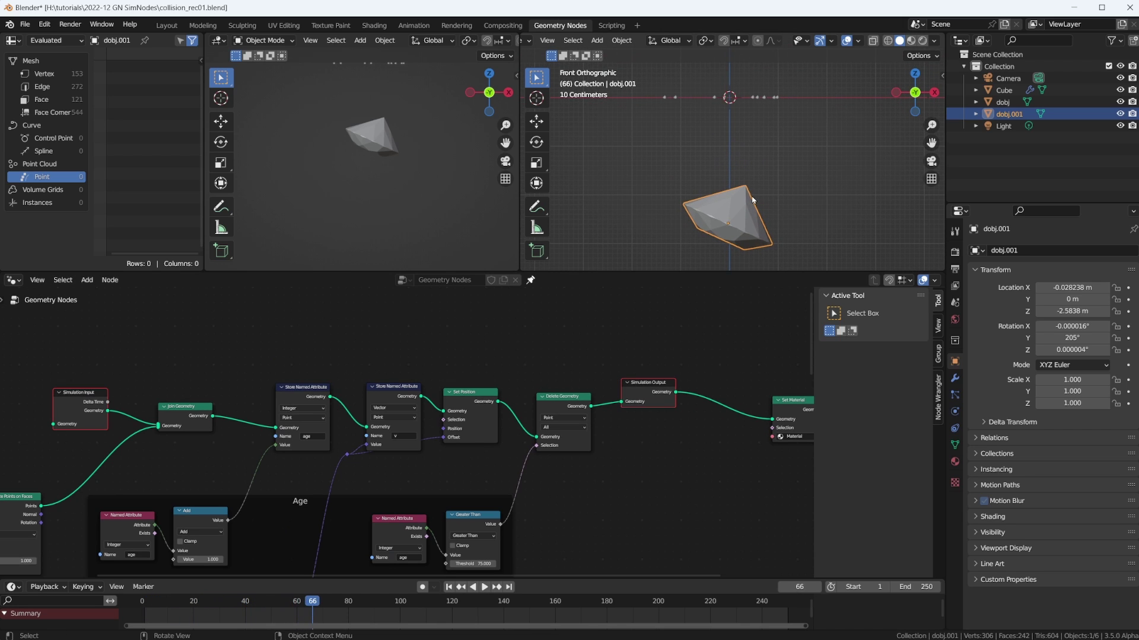
pyautogui.hotkey('shift', 'Left')
# - Delete the Simulation Output and Simulation Input nodes from the particle node tree
pyautogui.click(665, 388)
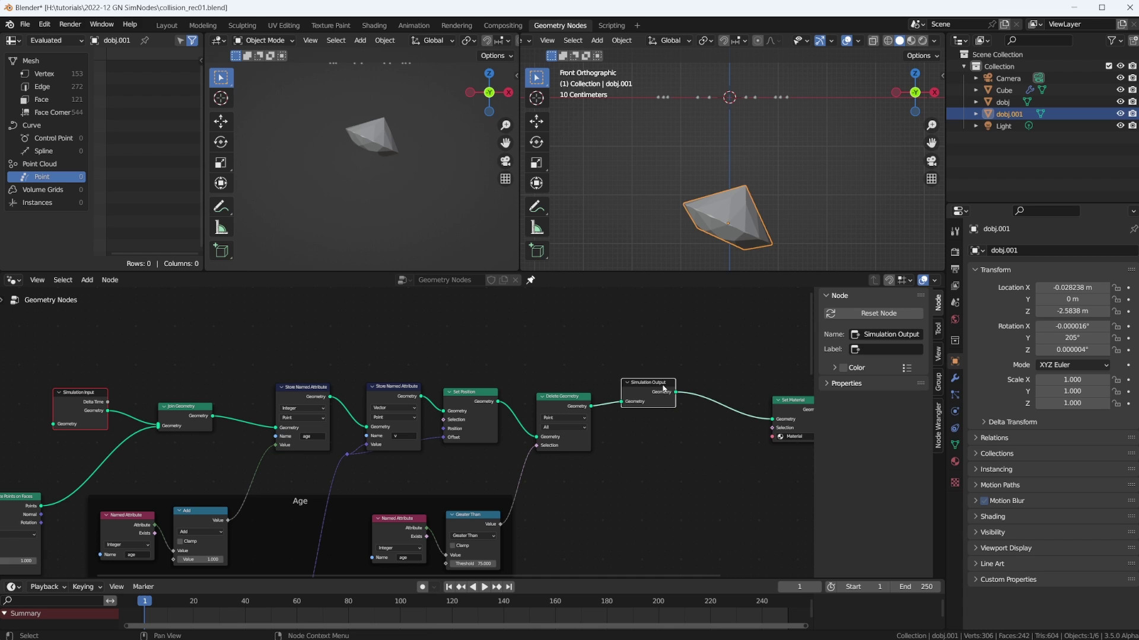
pyautogui.press('x')
pyautogui.click(79, 394)
pyautogui.press('x')
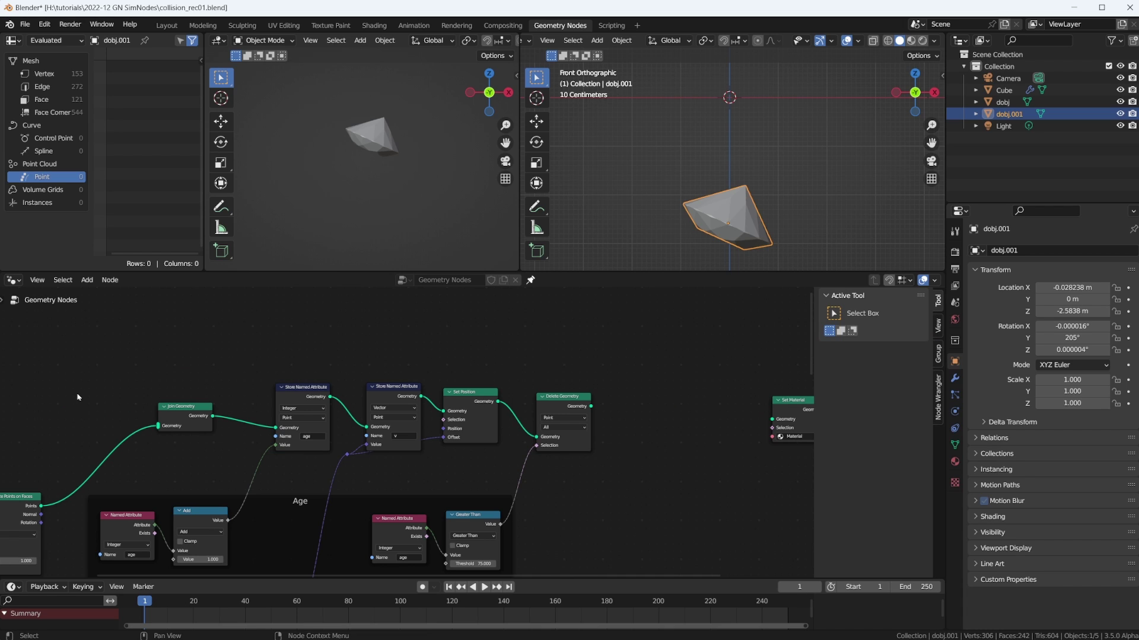
# - Add a Simulation Output node after Delete Geometry and connect Delete Geometry's output to it
pyautogui.hotkey('shift', 'a')
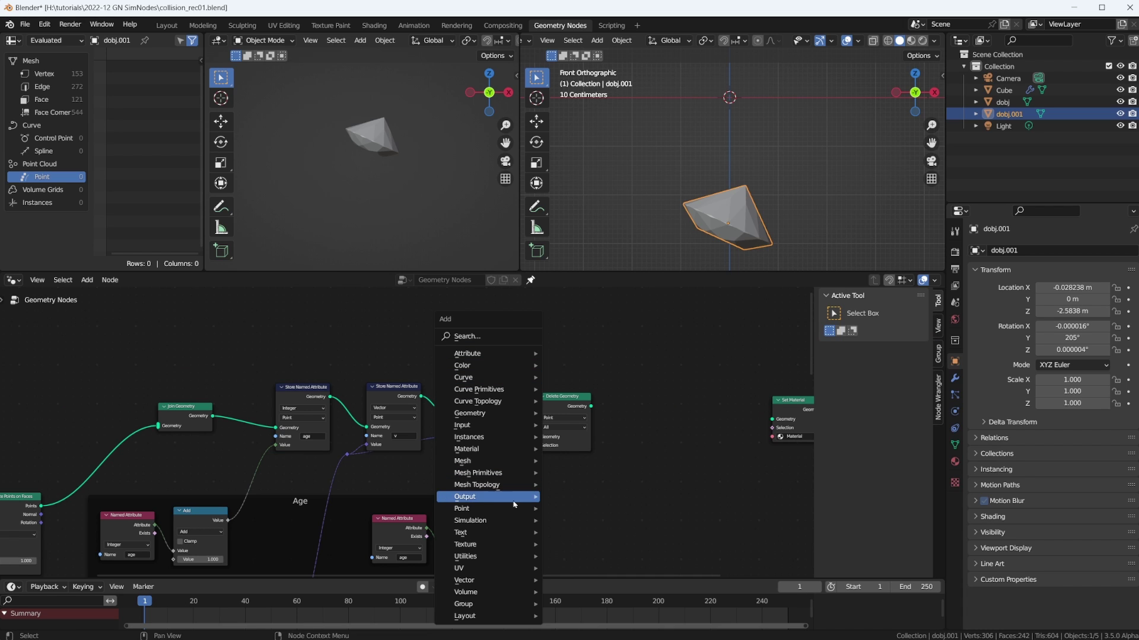
pyautogui.moveTo(506, 522)
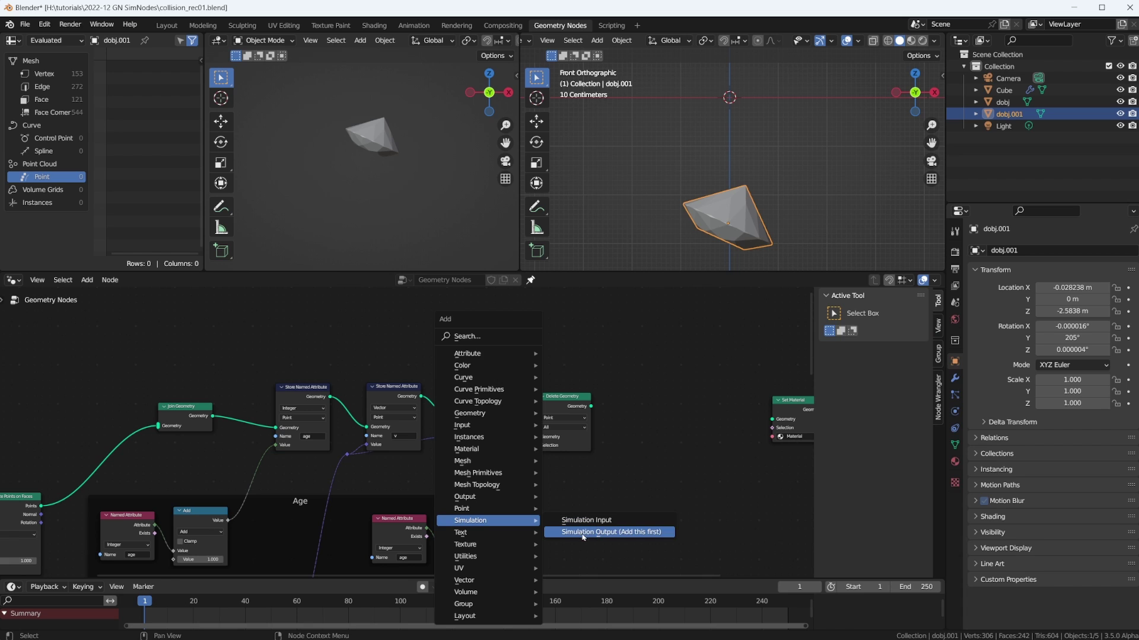
pyautogui.click(613, 532)
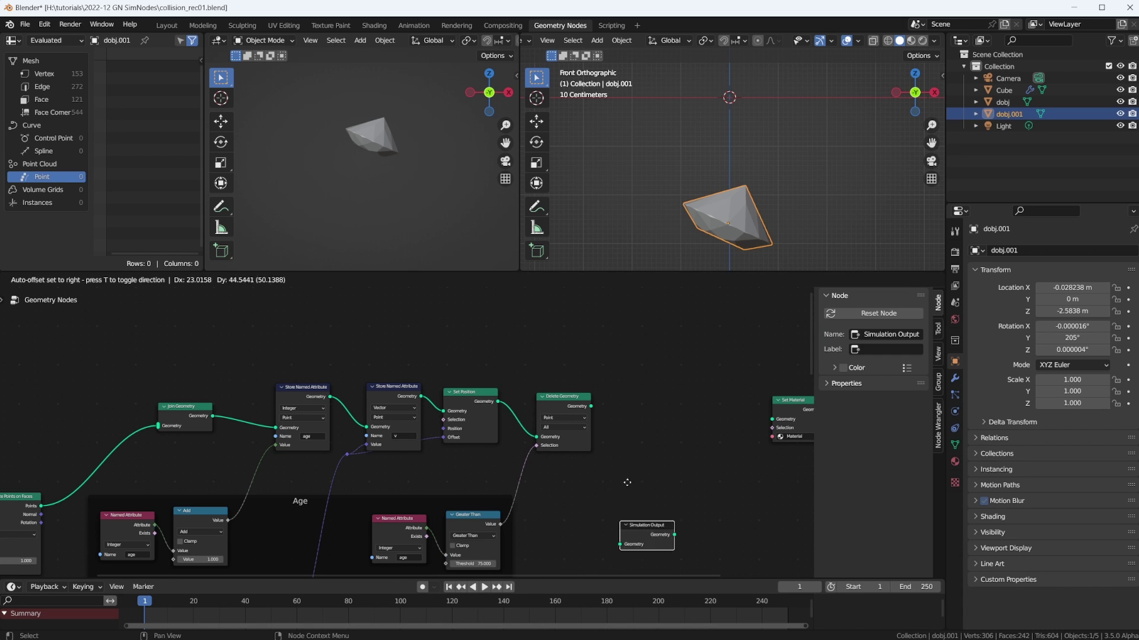
pyautogui.click(645, 405)
pyautogui.moveTo(591, 406); pyautogui.dragTo(651, 408)
pyautogui.moveTo(673, 388); pyautogui.dragTo(657, 402)
# - Add a Simulation Input node before Join Geometry and connect its Geometry output to Join Geometry
pyautogui.hotkey('shift', 'a')
pyautogui.moveTo(377, 344)
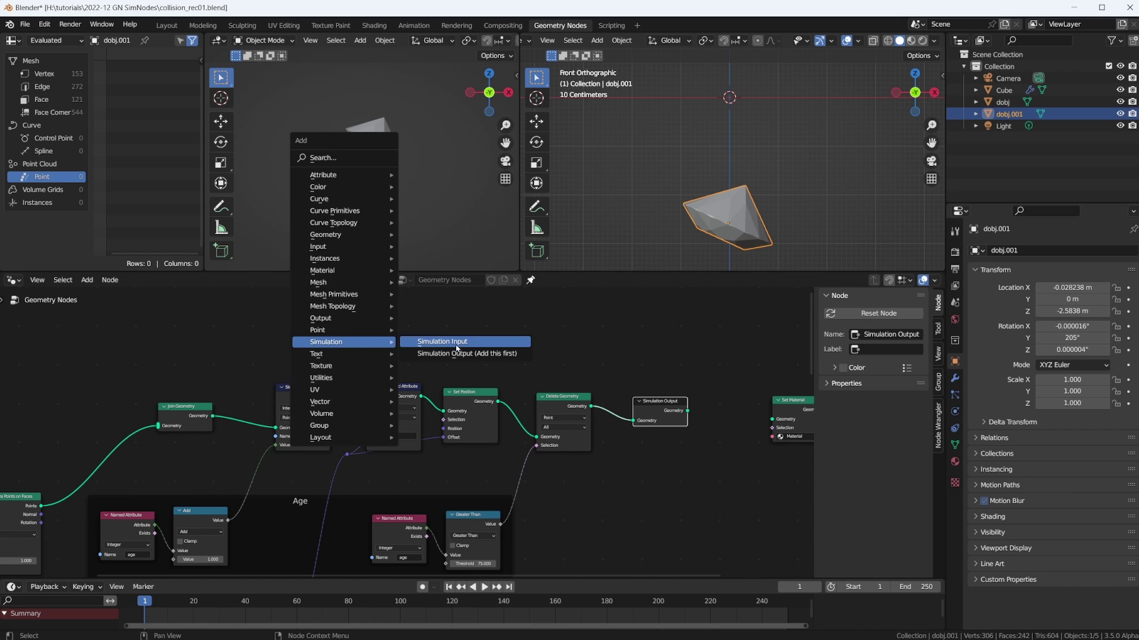
pyautogui.click(443, 342)
pyautogui.click(140, 342)
pyautogui.moveTo(139, 342); pyautogui.dragTo(158, 426)
pyautogui.moveTo(81, 372); pyautogui.dragTo(86, 366)
# - Reposition the Simulation Output node and connect its Geometry output to the Set Material node
pyautogui.moveTo(660, 409); pyautogui.dragTo(683, 380)
pyautogui.scroll(1, 113, 377)
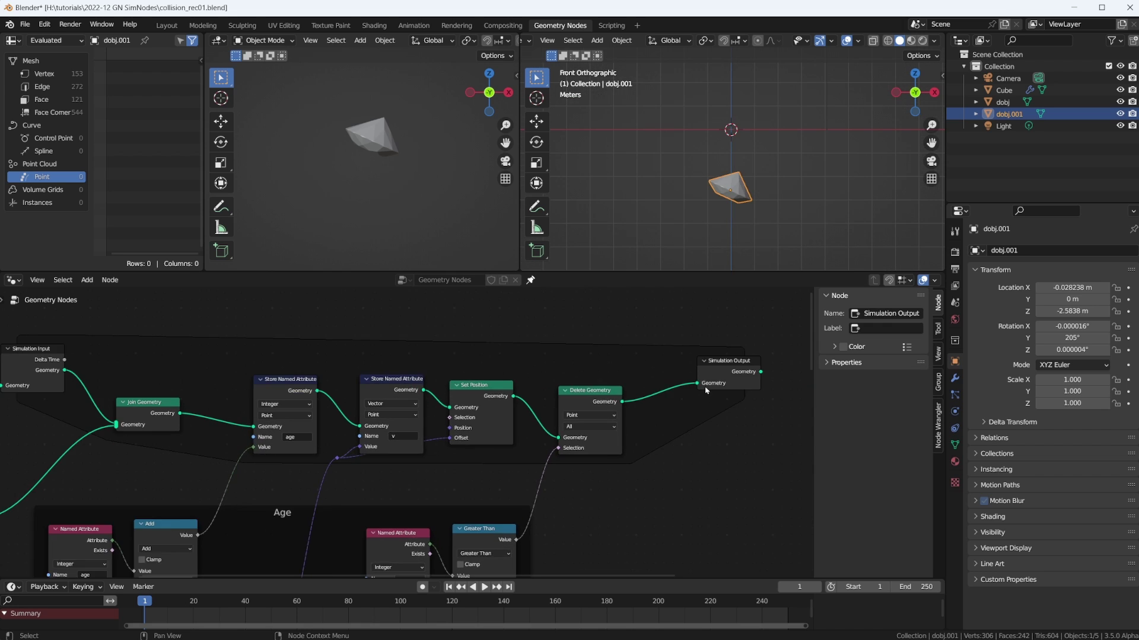
pyautogui.moveTo(707, 389); pyautogui.dragTo(607, 407, button='middle')
pyautogui.moveTo(664, 393); pyautogui.dragTo(739, 441)
# - Play the rebuilt simulation to check that particles fall onto the rock, and stop playback
pyautogui.scroll(-2, 629, 444)
pyautogui.press('space')
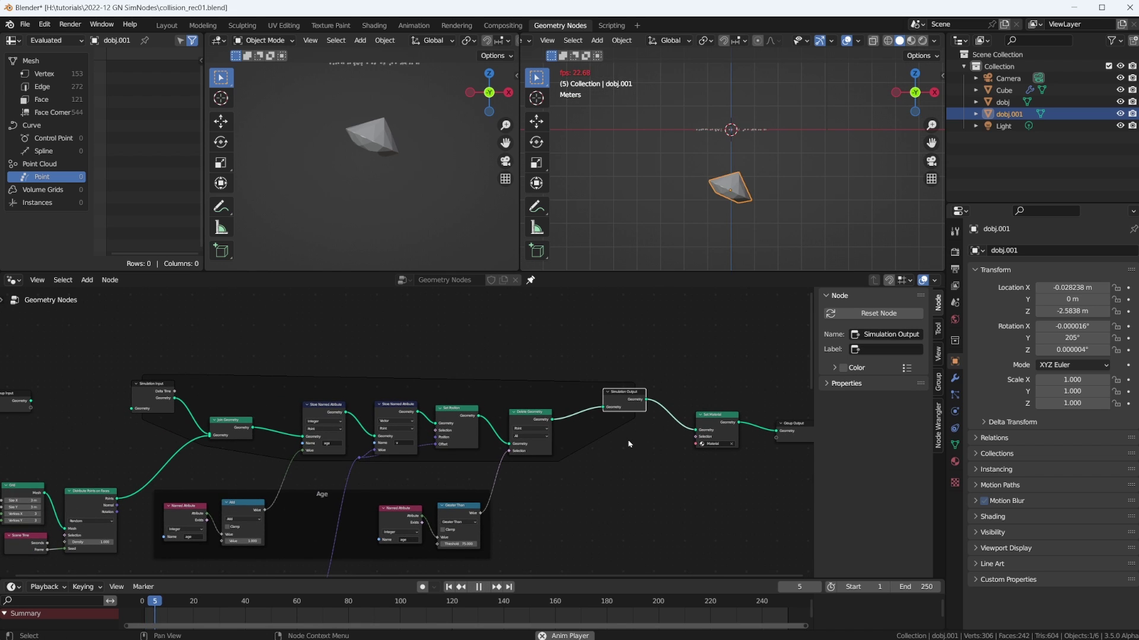
pyautogui.scroll(4, 720, 228)
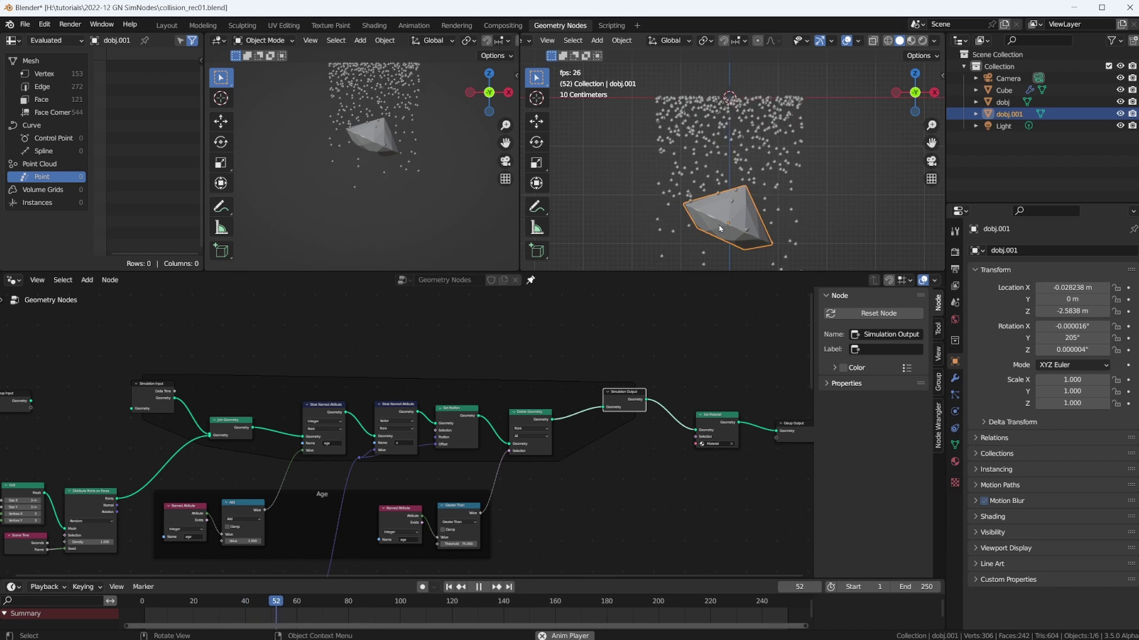
pyautogui.press('space')
# - Set the density of the Distribute Points on Faces node to 0.1
pyautogui.keyDown('shift'); pyautogui.moveTo(378, 457); pyautogui.dragTo(564, 426, button='middle'); pyautogui.keyUp('shift')
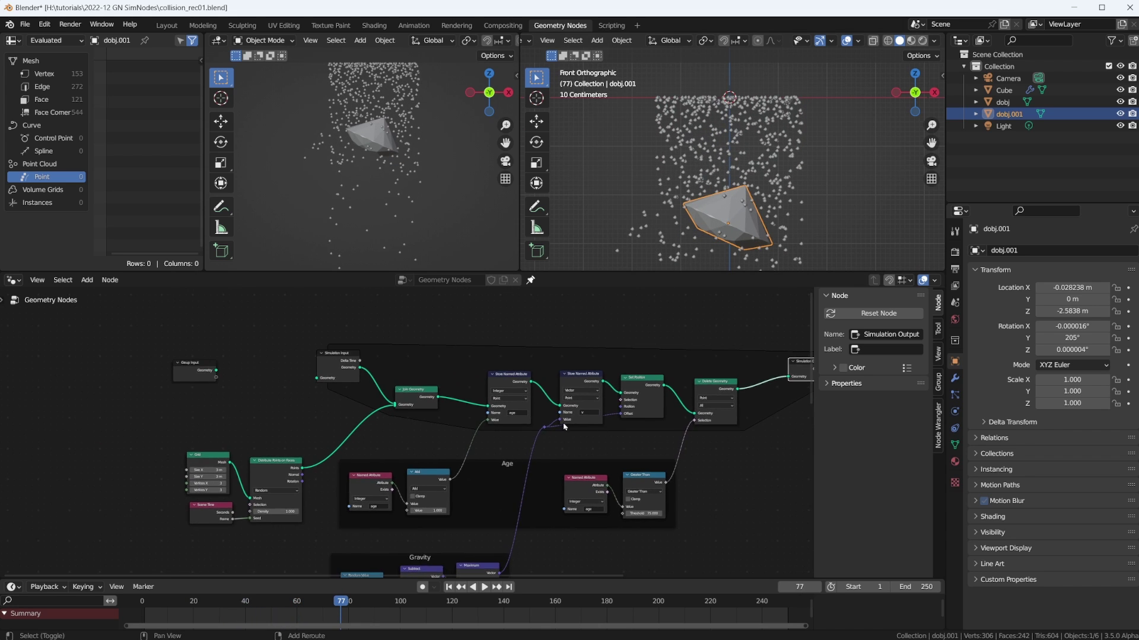
pyautogui.scroll(6, 399, 430)
pyautogui.keyDown('shift'); pyautogui.moveTo(319, 412); pyautogui.dragTo(499, 307, button='middle'); pyautogui.keyUp('shift')
pyautogui.scroll(1, 380, 448)
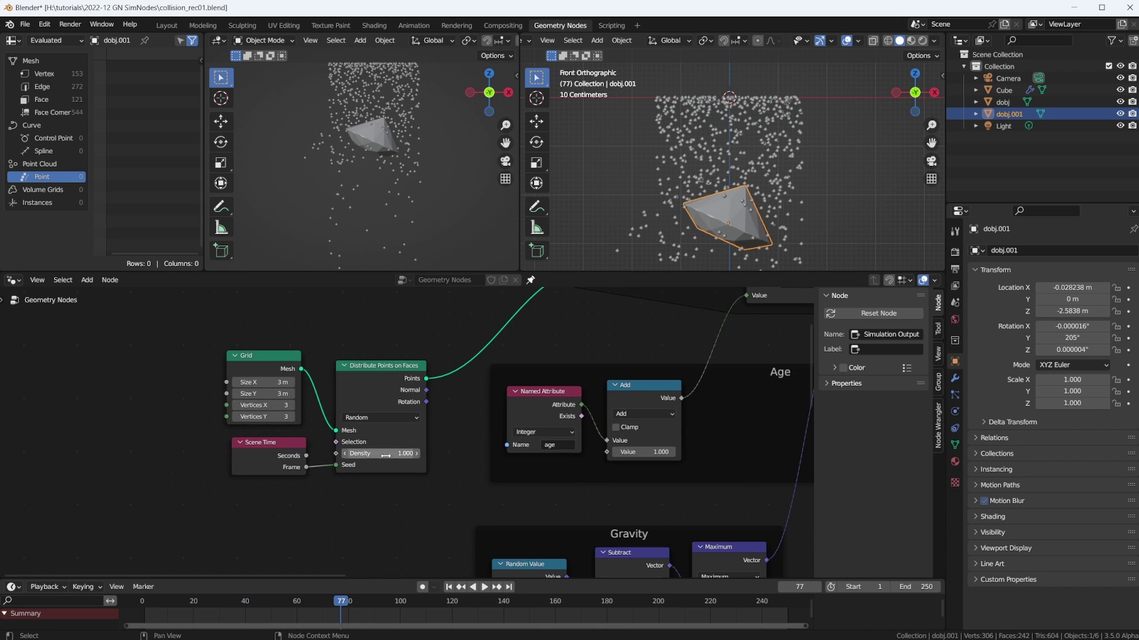
pyautogui.click(386, 456)
pyautogui.write('0.1')
pyautogui.press('Return')
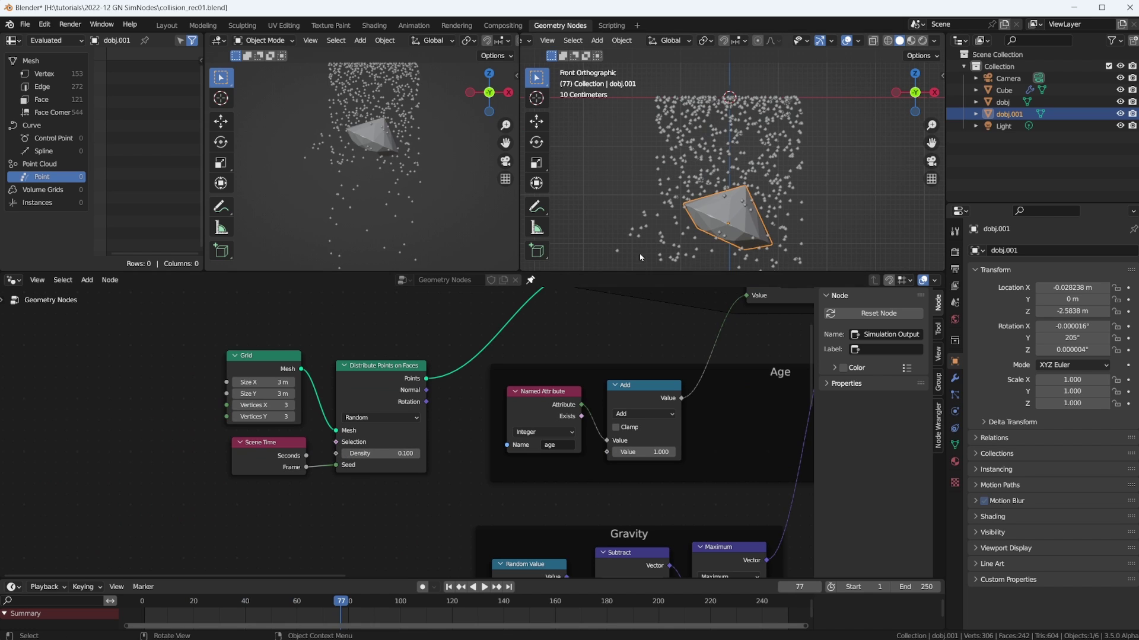
# - Replay the simulation from the first frame and inspect the particles around the rock in front view
pyautogui.hotkey('shift', 'Left')
pyautogui.press('space')
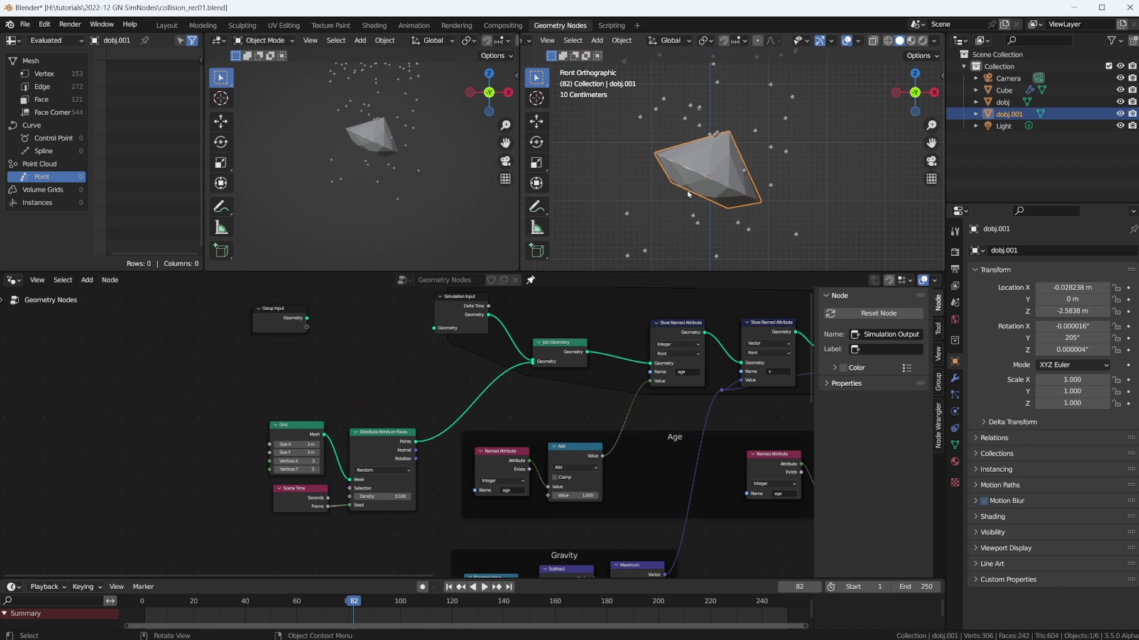
pyautogui.press('KP_1')
pyautogui.scroll(5, 629, 426)
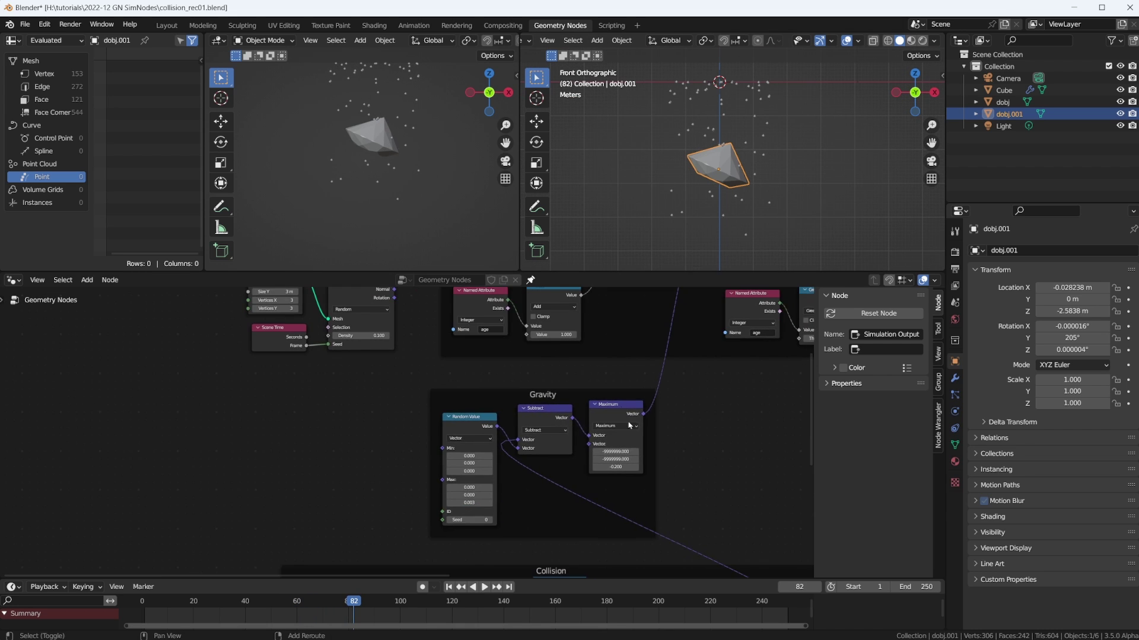
# - Examine the Gravity and Collision node frames, including the reflection, distance comparison and switch nodes
pyautogui.moveTo(641, 487); pyautogui.dragTo(508, 323, button='middle')
pyautogui.scroll(-3, 415, 433)
pyautogui.moveTo(448, 473); pyautogui.dragTo(254, 391, button='middle')
pyautogui.moveTo(335, 401); pyautogui.dragTo(325, 406, button='middle')
pyautogui.scroll(2, 508, 420)
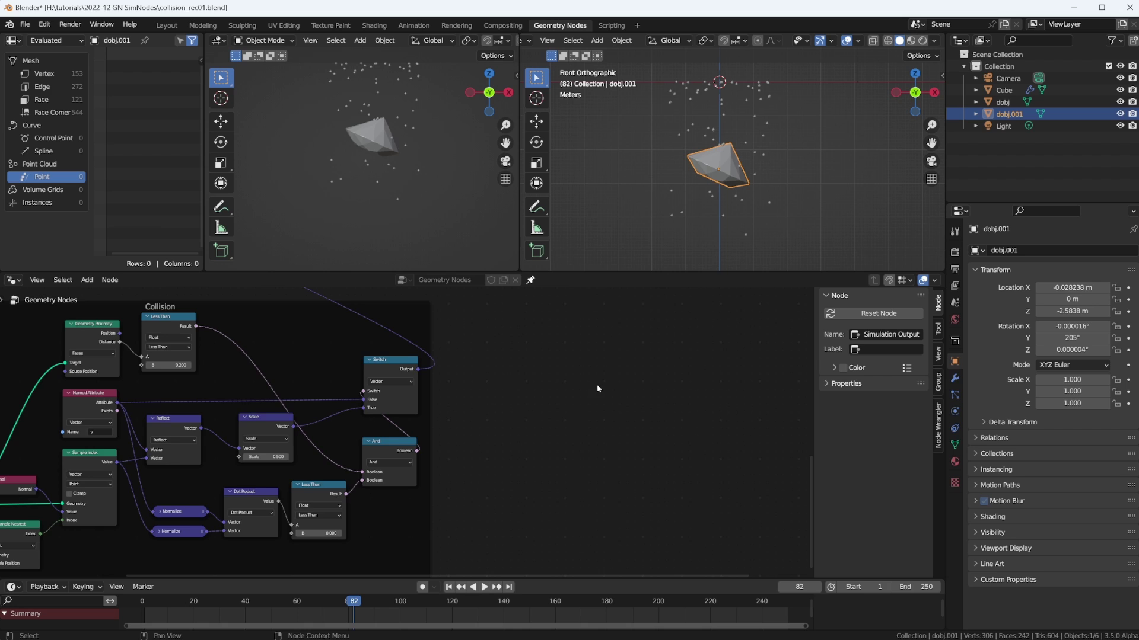
pyautogui.moveTo(598, 389); pyautogui.dragTo(545, 401, button='middle')
# - Draw two downward annotation arrows above the rock to show the direction of falling particles
pyautogui.scroll(5, 752, 183)
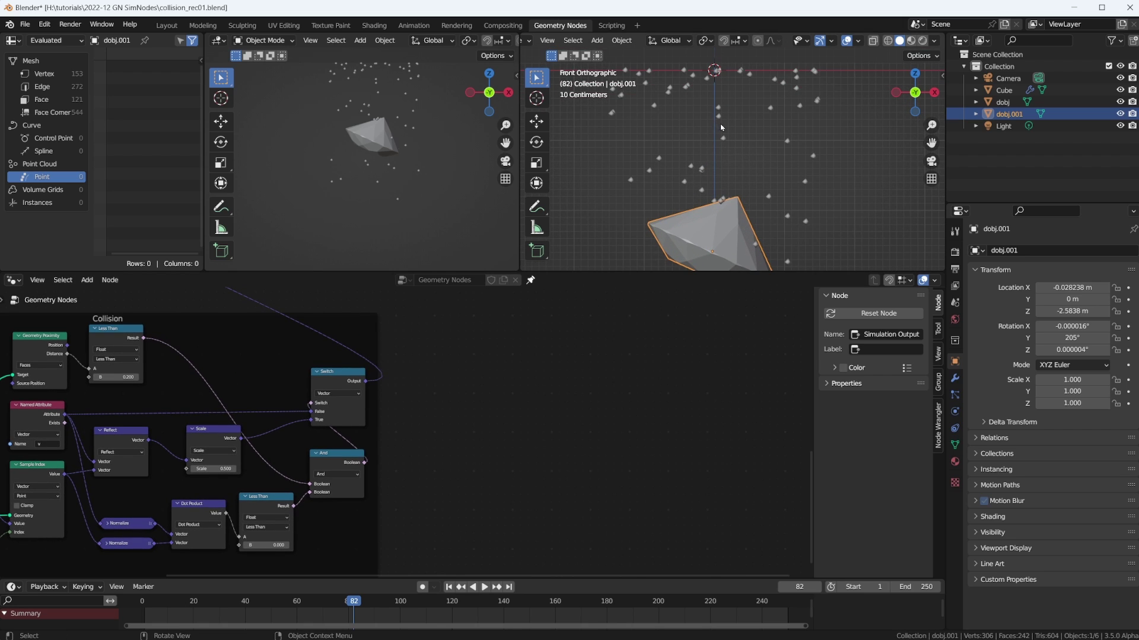
pyautogui.moveTo(719, 117); pyautogui.dragTo(721, 158)
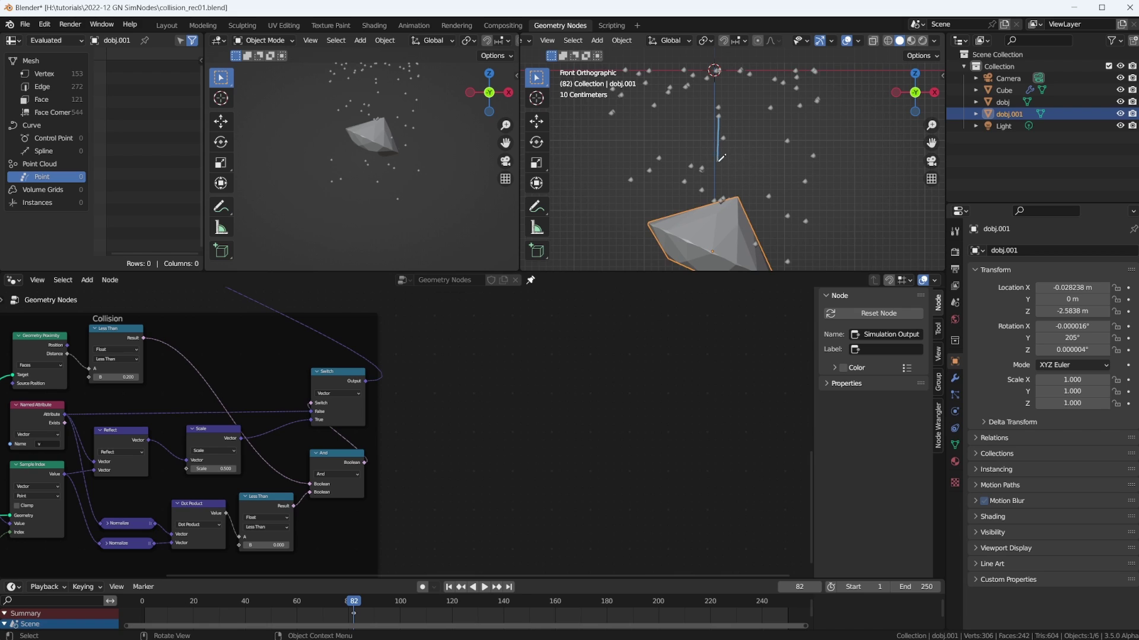
pyautogui.moveTo(774, 114); pyautogui.dragTo(772, 134)
# - Annotate an offset collision outline above the rock's upper faces, with arrows for the surface normal and particle rebound
pyautogui.scroll(2, 737, 146)
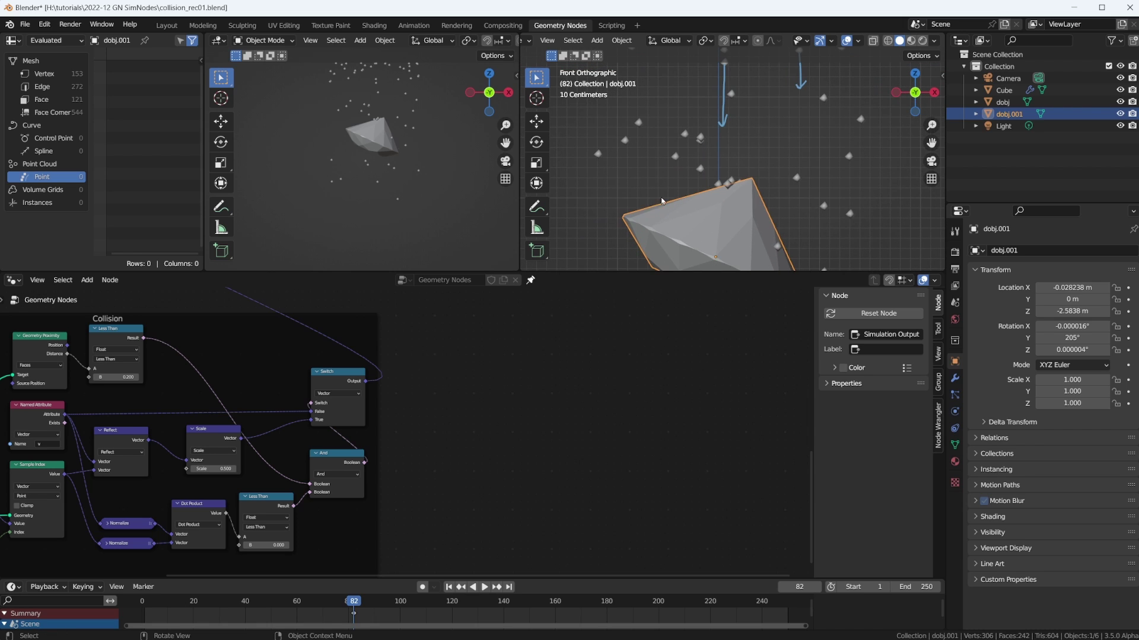
pyautogui.moveTo(616, 193)
pyautogui.mouseDown()
pyautogui.moveTo(762, 150)
pyautogui.moveTo(790, 218)
pyautogui.mouseUp()
pyautogui.moveTo(719, 189); pyautogui.dragTo(701, 142)
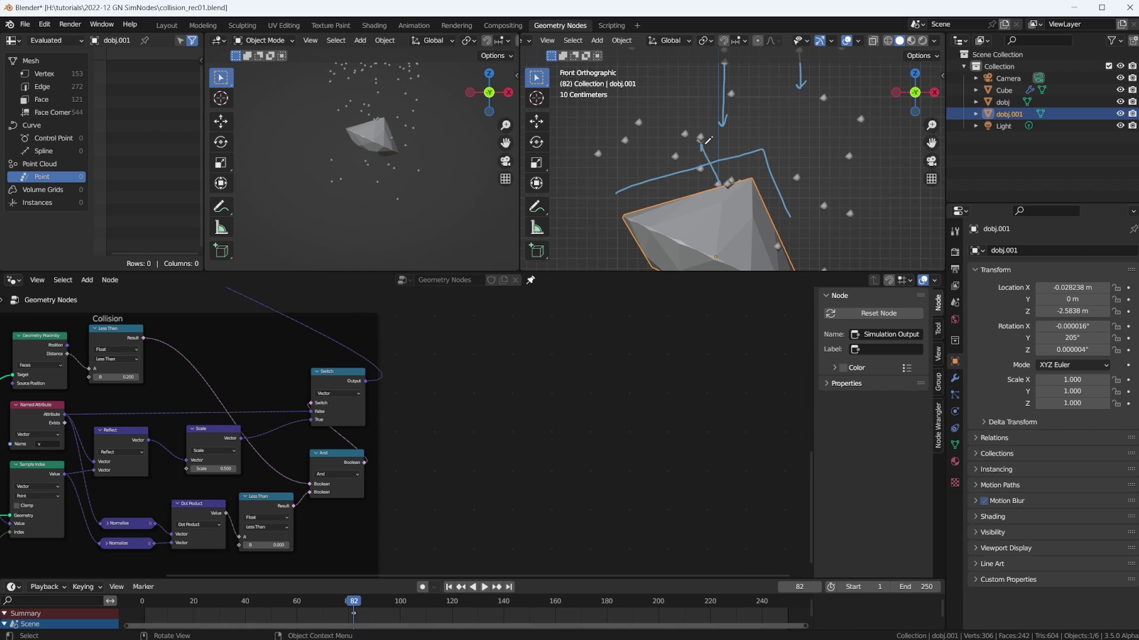
pyautogui.moveTo(723, 187); pyautogui.dragTo(657, 150)
# - Erase the collision outline, the rebound arrows and the shorter downward arrow, keeping only the long downward arrow
pyautogui.scroll(-3, 717, 119)
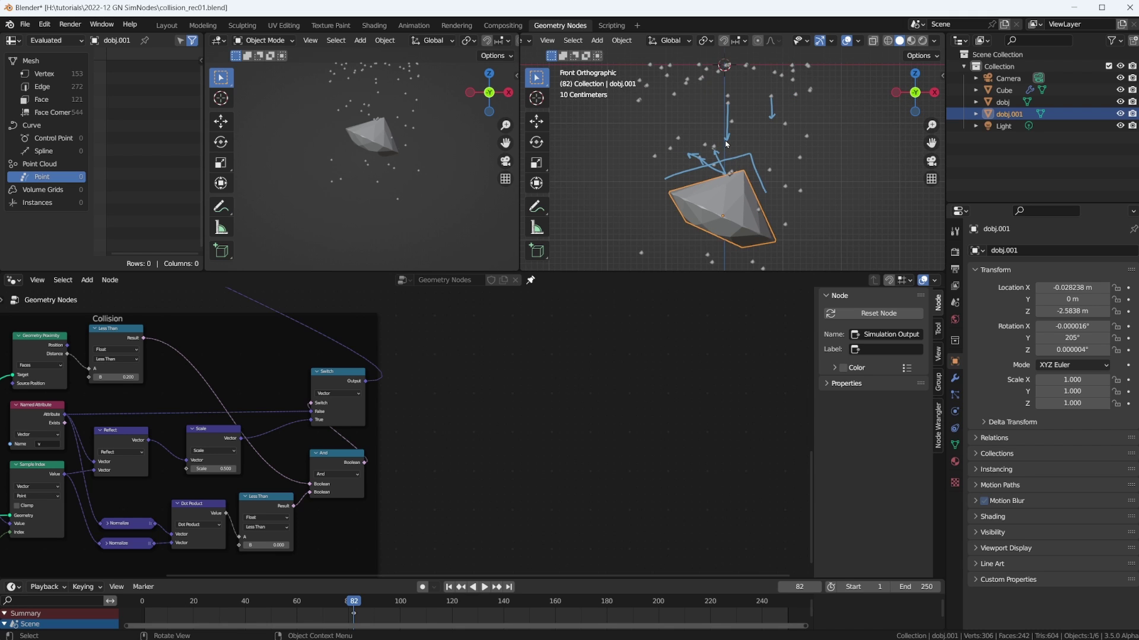
pyautogui.moveTo(719, 163)
pyautogui.mouseDown(button='right')
pyautogui.moveTo(677, 158)
pyautogui.moveTo(745, 116)
pyautogui.mouseUp(button='right')
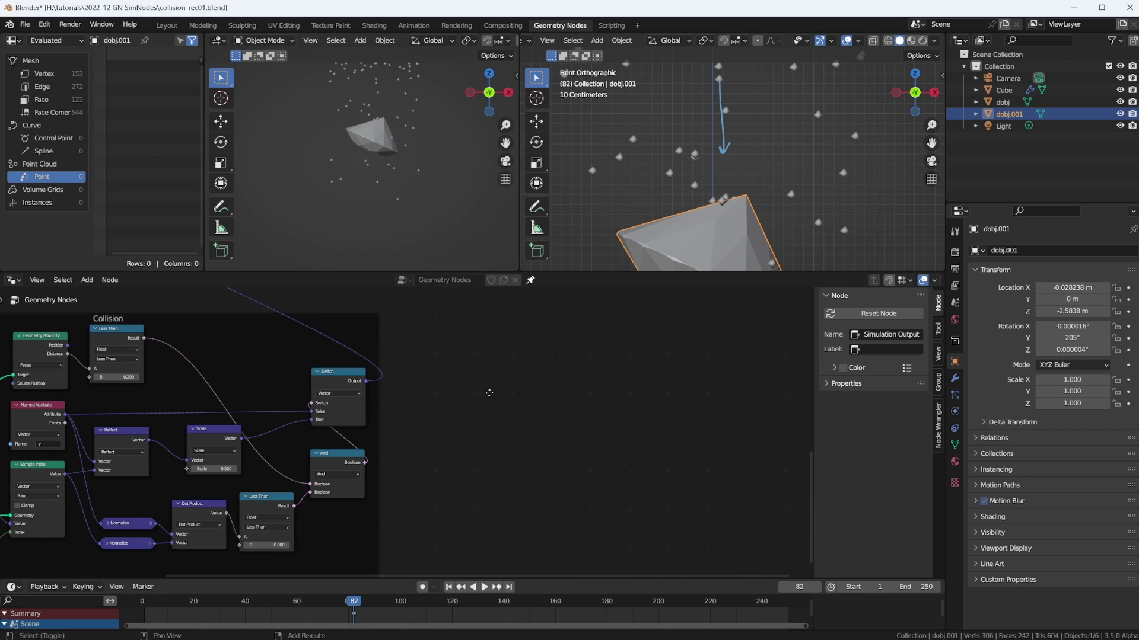
pyautogui.moveTo(468, 394)
pyautogui.mouseDown(button='middle')
pyautogui.moveTo(560, 381)
pyautogui.moveTo(432, 399)
pyautogui.mouseUp(button='middle')
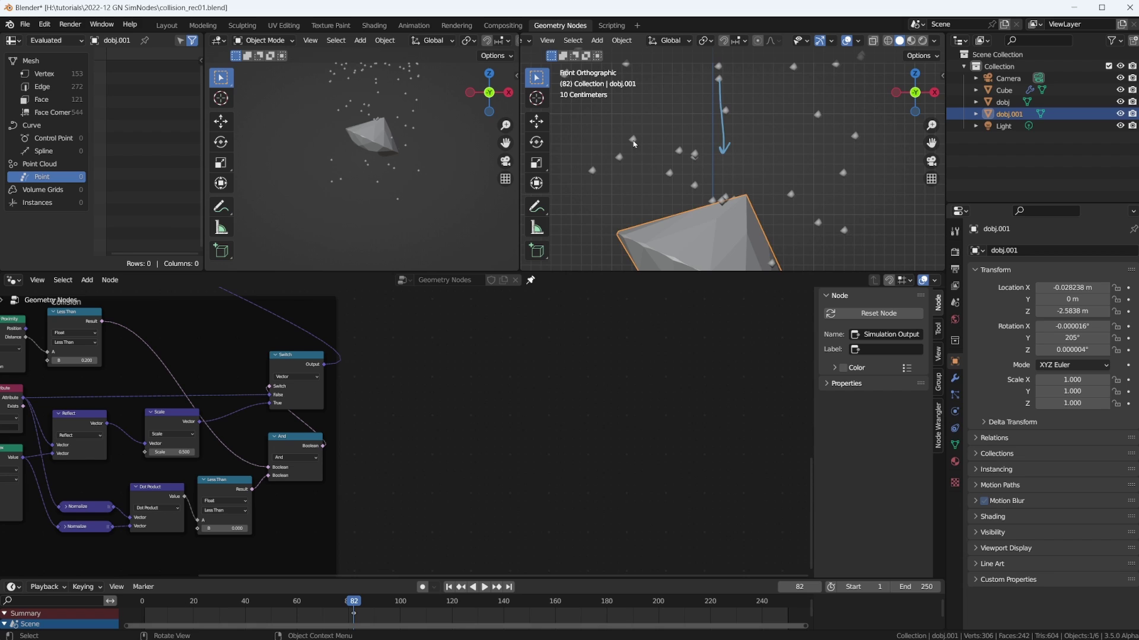
# - Annotate particle paths falling onto the rock's sloping face, with normal and rebound arrows at the hit point
pyautogui.moveTo(632, 140); pyautogui.dragTo(629, 212)
pyautogui.moveTo(669, 172)
pyautogui.mouseDown()
pyautogui.moveTo(667, 229)
pyautogui.moveTo(655, 175)
pyautogui.mouseUp()
pyautogui.moveTo(672, 208); pyautogui.dragTo(653, 200)
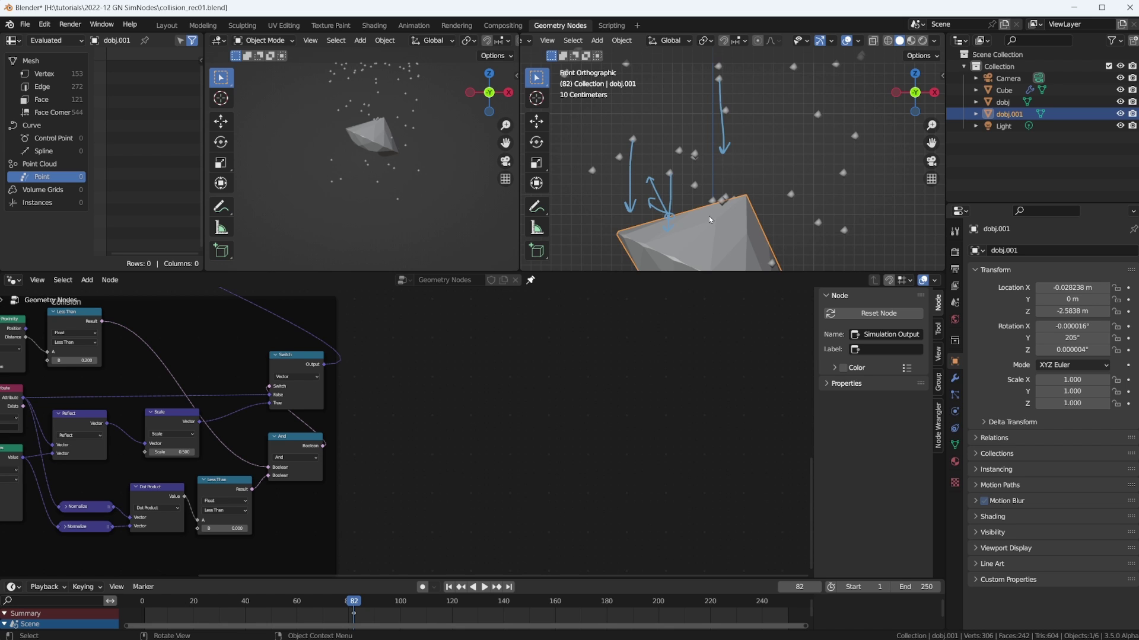
# - Add a Raycast node in the empty area beside the Collision frame
pyautogui.moveTo(587, 424); pyautogui.dragTo(537, 407, button='middle')
pyautogui.scroll(1, 550, 372)
pyautogui.hotkey('shift', 'a')
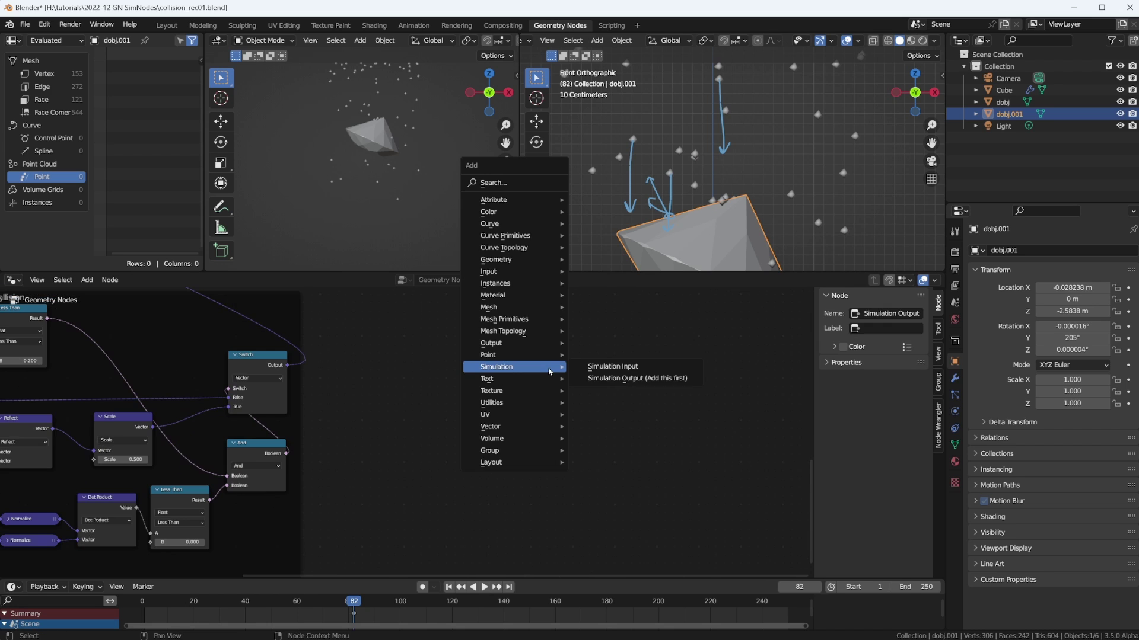
pyautogui.click(526, 181)
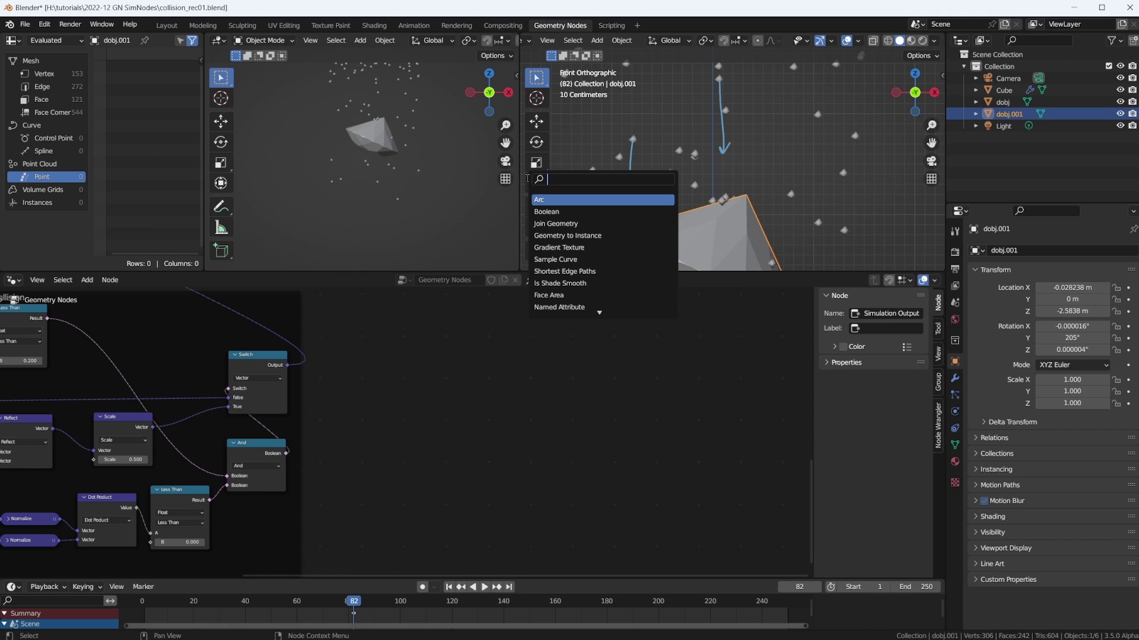
pyautogui.write('ray')
pyautogui.click(570, 202)
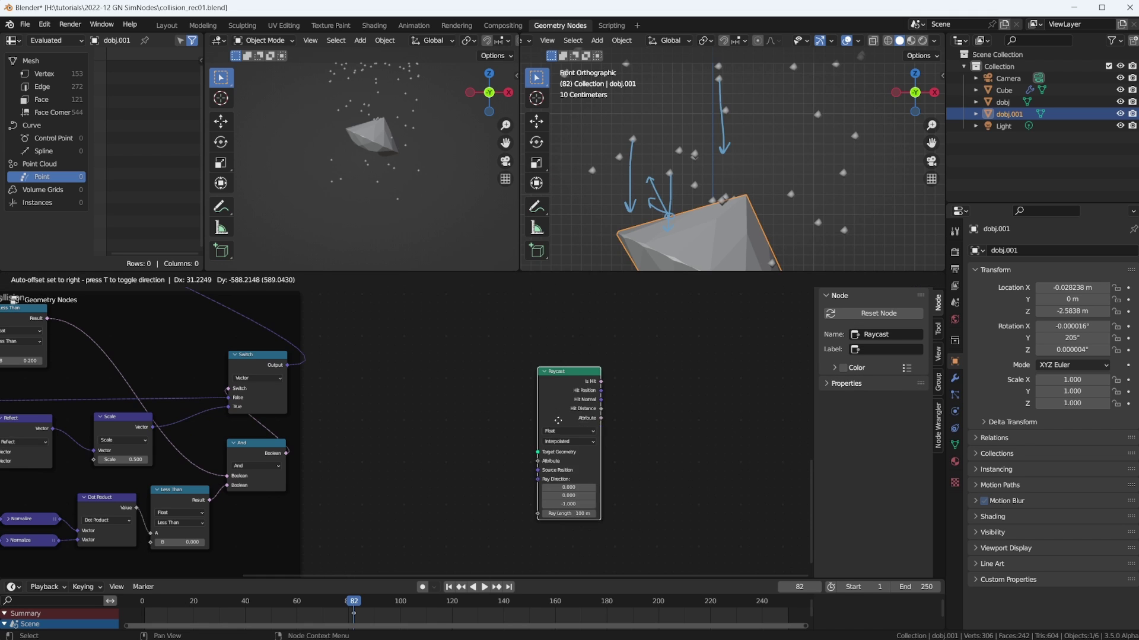
pyautogui.click(524, 423)
pyautogui.scroll(3, 549, 412)
pyautogui.moveTo(582, 420); pyautogui.dragTo(582, 395, button='middle')
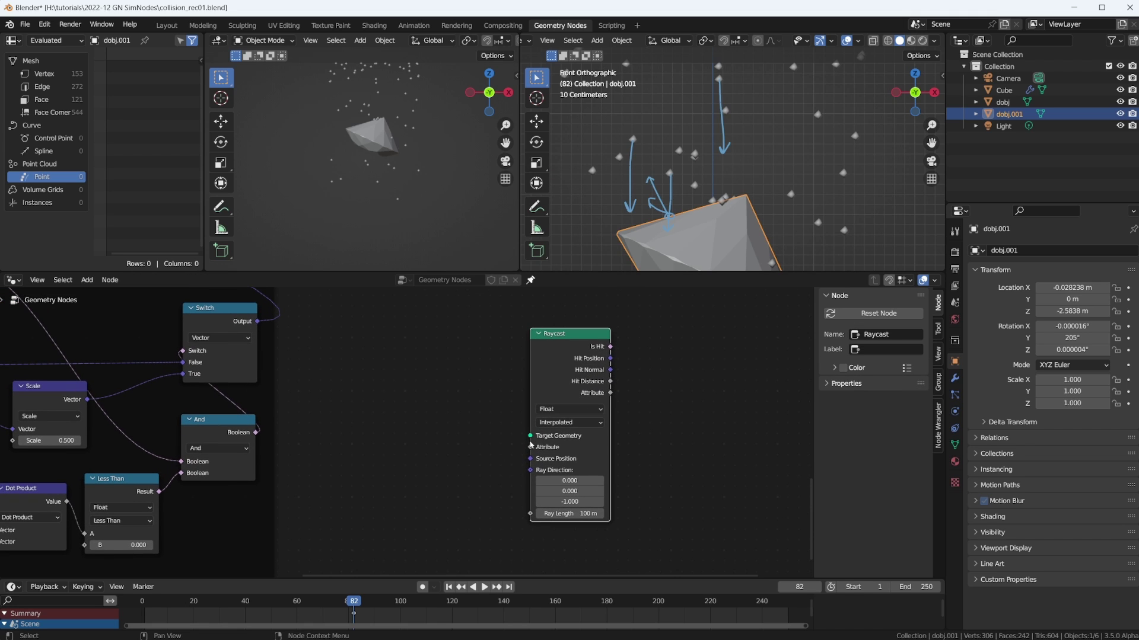
# - Add an Object Info node for dobj.001, set it to Relative, and connect its Geometry to the Raycast node's Target Geometry
pyautogui.moveTo(531, 437); pyautogui.dragTo(377, 402)
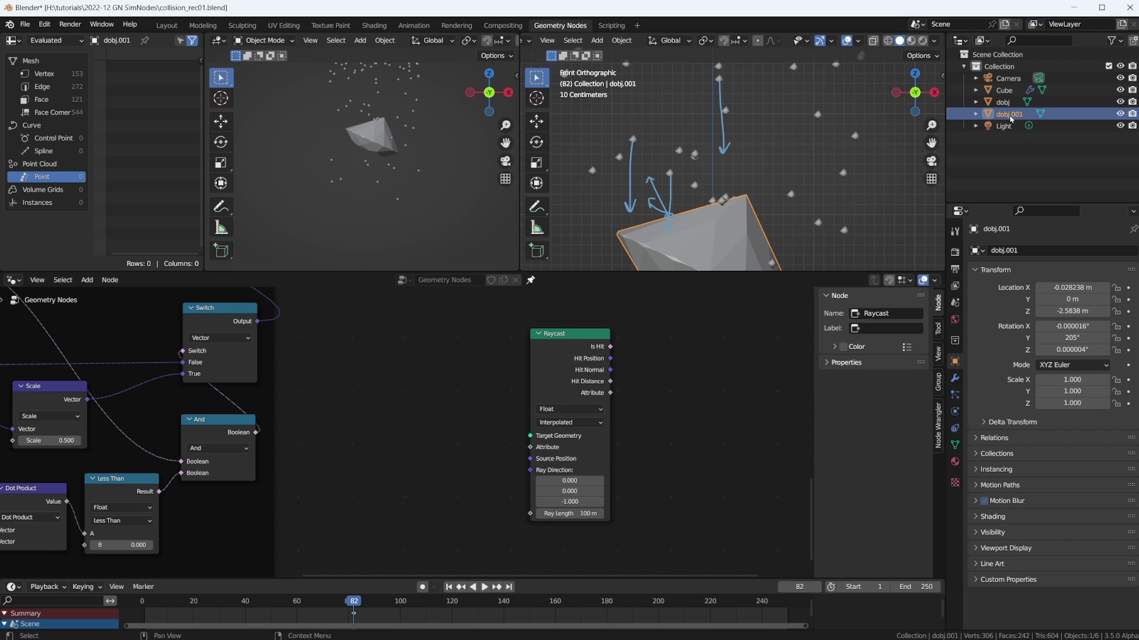
pyautogui.moveTo(1009, 113); pyautogui.dragTo(394, 427)
pyautogui.click(446, 495)
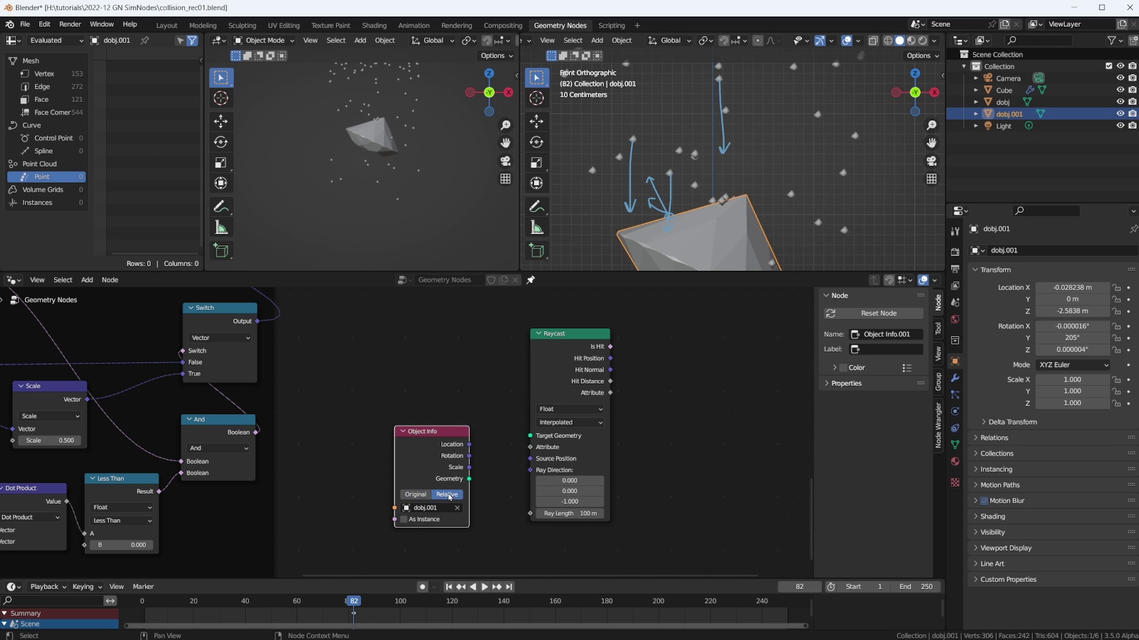
pyautogui.moveTo(469, 479); pyautogui.dragTo(532, 436)
pyautogui.moveTo(438, 434); pyautogui.dragTo(452, 396)
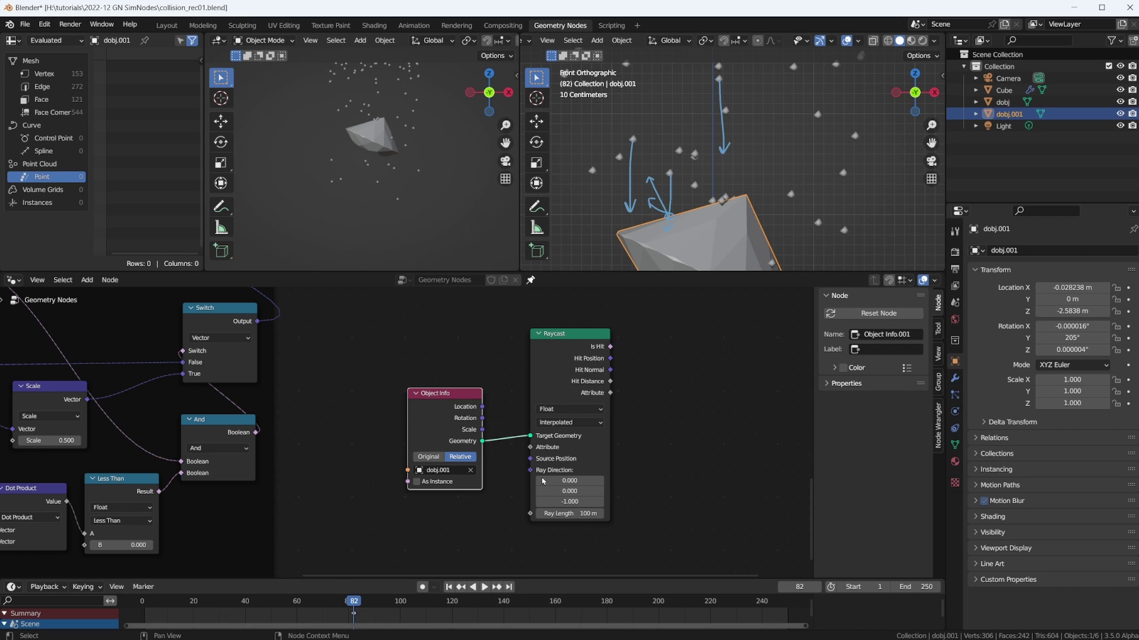
# - Add a Named Attribute node reading the vector attribute v and connect its Attribute output to the Raycast node's Ray Direction
pyautogui.moveTo(530, 470); pyautogui.dragTo(462, 523)
pyautogui.write('named')
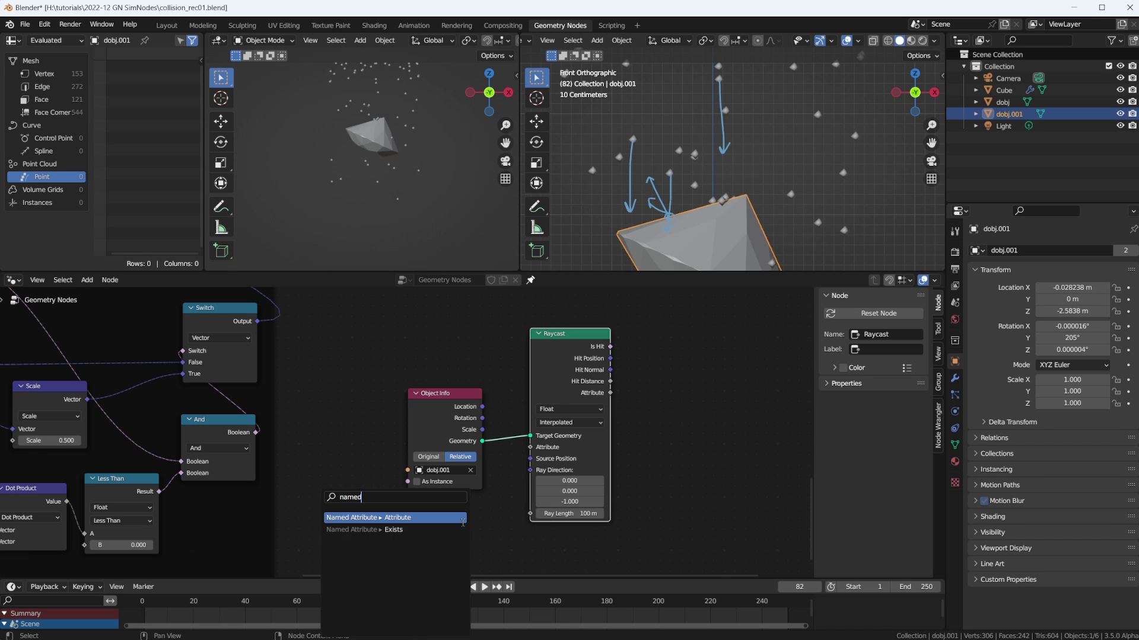
pyautogui.press('Return')
pyautogui.click(440, 513)
pyautogui.click(454, 565)
pyautogui.write('v')
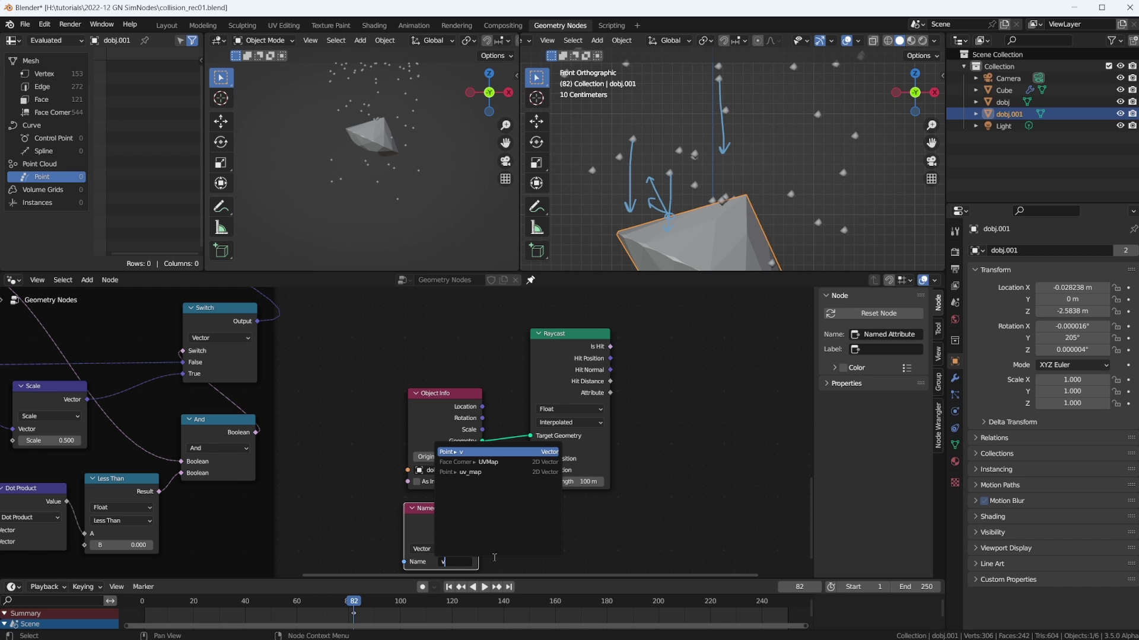
pyautogui.click(488, 453)
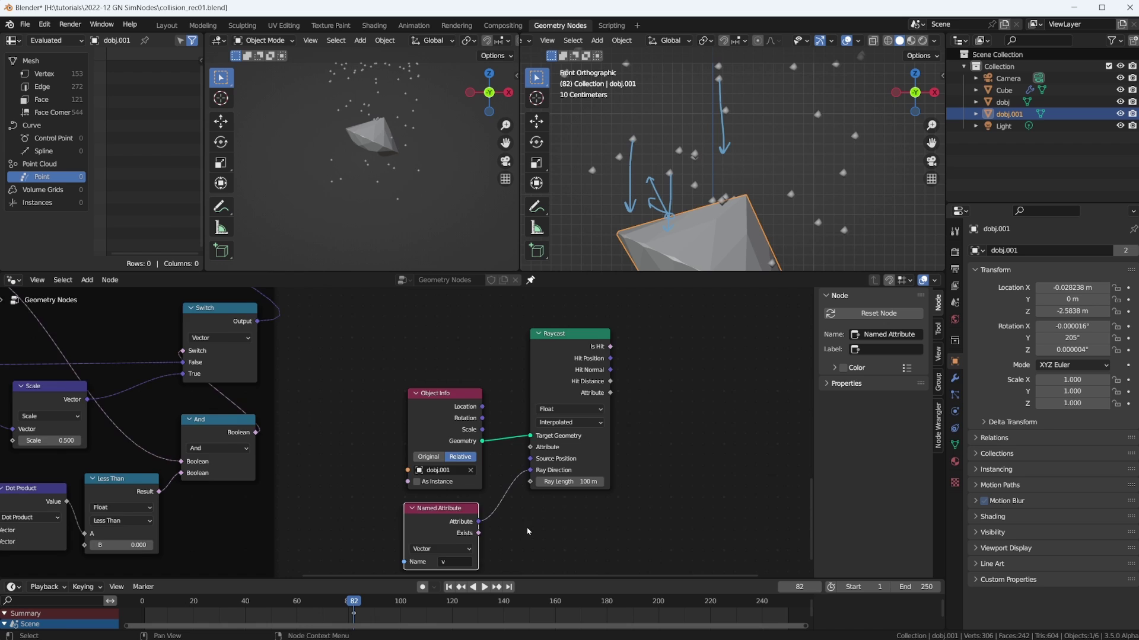
# - Move the Object Info and Named Attribute nodes farther away from the Raycast node to free space between them
pyautogui.keyDown('shift'); pyautogui.moveTo(527, 526); pyautogui.dragTo(526, 475, button='middle'); pyautogui.keyUp('shift')
pyautogui.moveTo(423, 341); pyautogui.dragTo(381, 331)
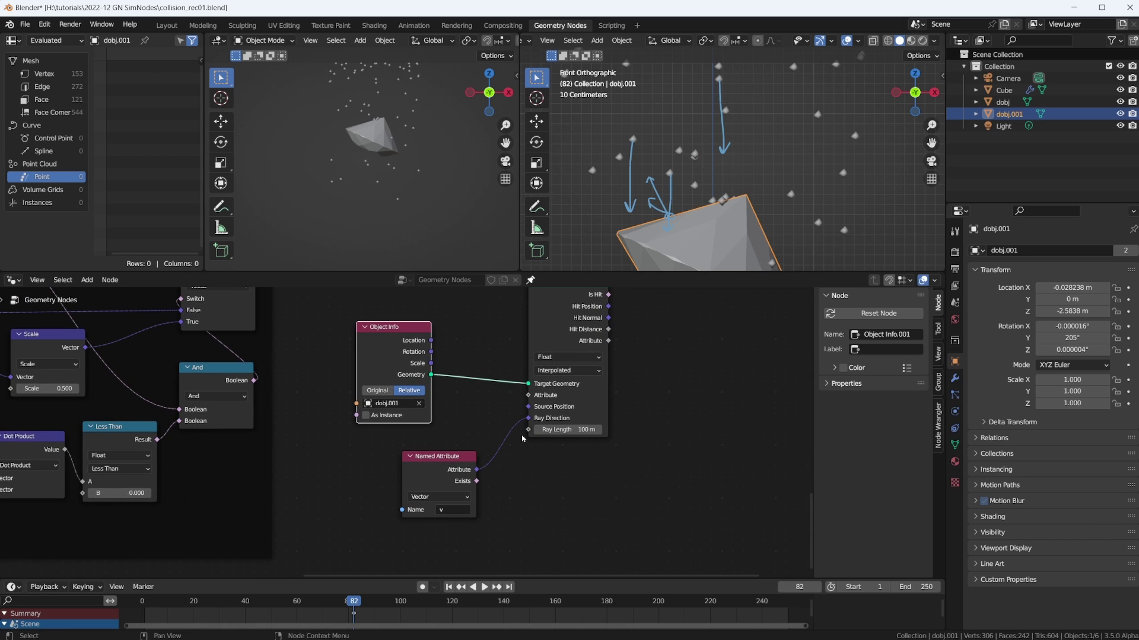
pyautogui.moveTo(527, 429); pyautogui.dragTo(402, 444)
pyautogui.press('Escape')
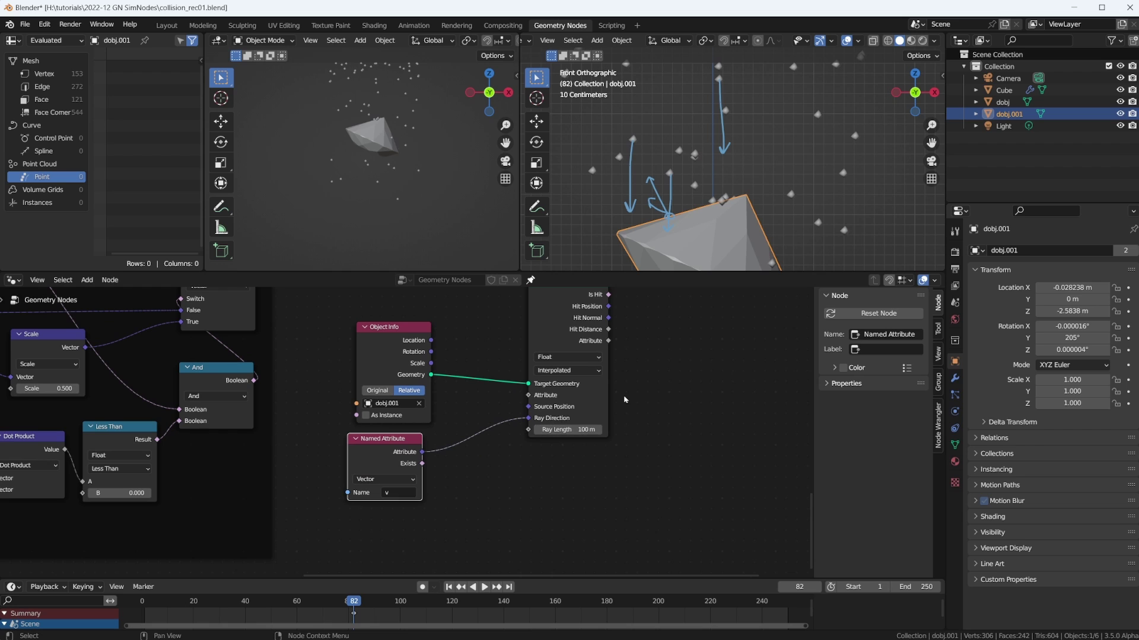
pyautogui.scroll(-6, 728, 132)
pyautogui.scroll(6, 730, 213)
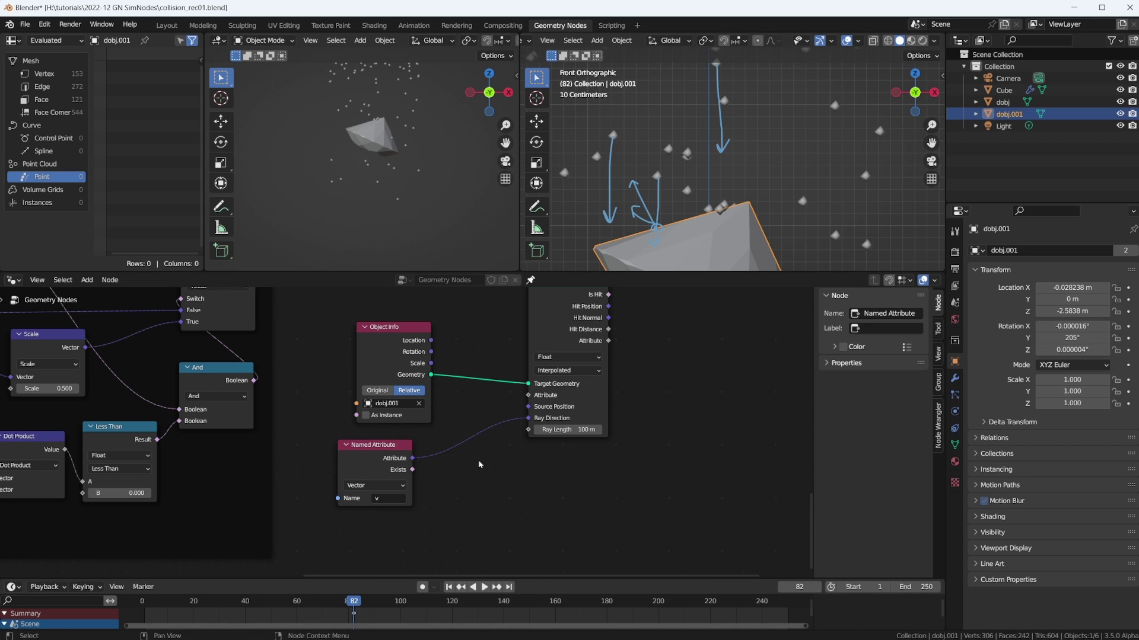
# - Add a Vector Math Length node from the v attribute to Ray Length, keeping the attribute itself connected to Ray Direction
pyautogui.hotkey('shift', 'a')
pyautogui.moveTo(451, 593)
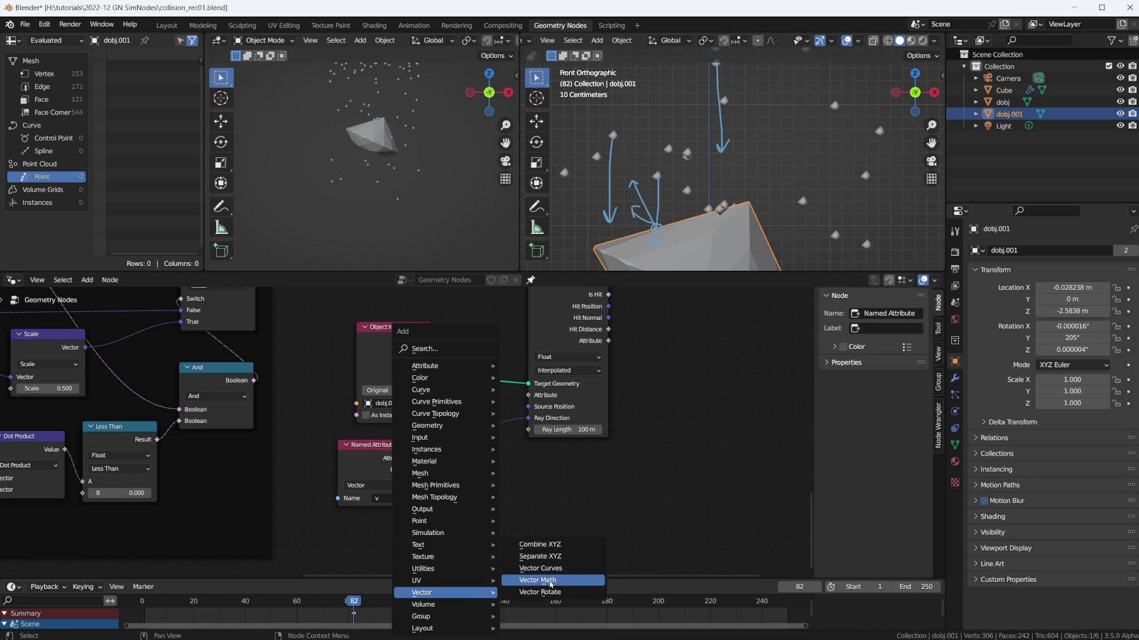
pyautogui.click(542, 586)
pyautogui.click(432, 418)
pyautogui.click(483, 468)
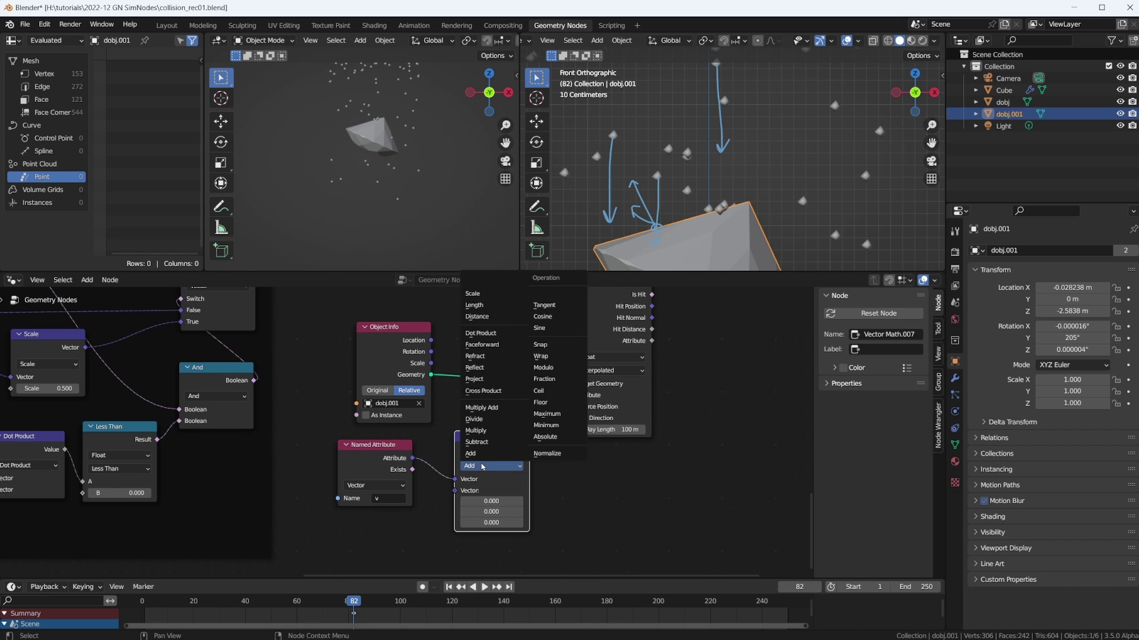
pyautogui.press('l')
pyautogui.moveTo(496, 437); pyautogui.dragTo(414, 458)
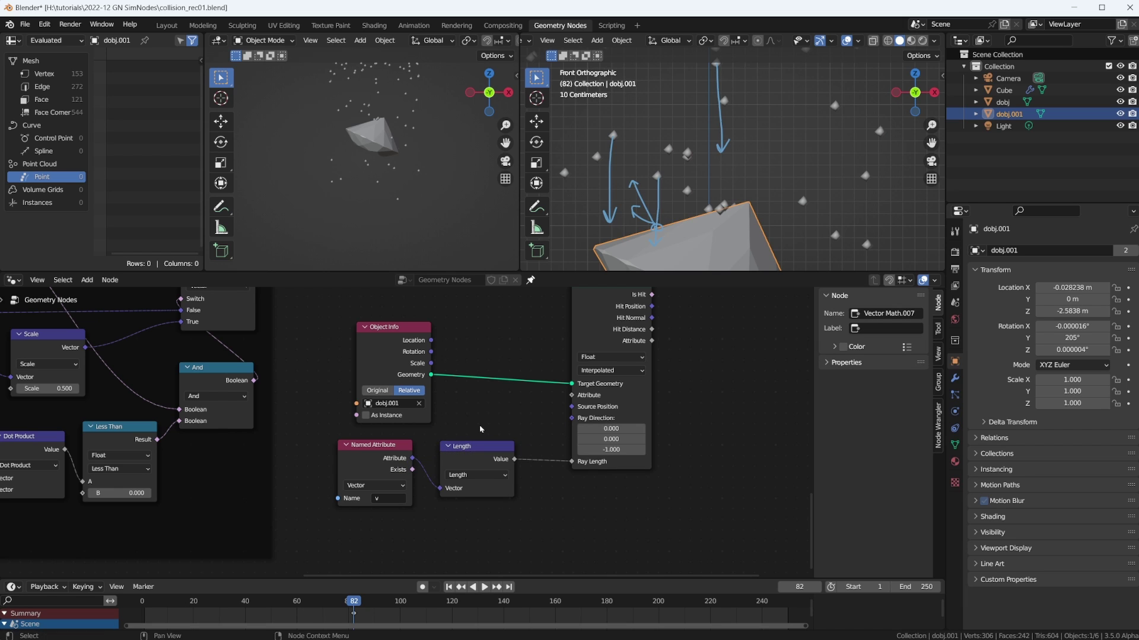
pyautogui.moveTo(573, 418); pyautogui.dragTo(412, 459)
pyautogui.moveTo(481, 446); pyautogui.dragTo(501, 469)
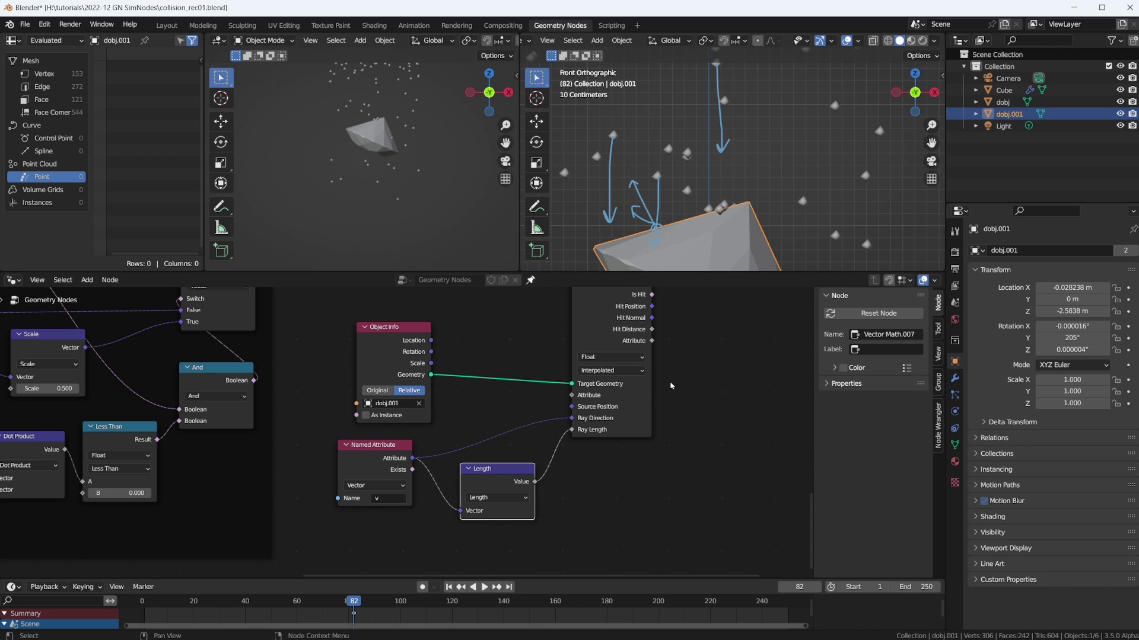
# - Reposition the Raycast and Object Info nodes to tidy the new raycast setup
pyautogui.moveTo(612, 302); pyautogui.dragTo(617, 373, button='middle')
pyautogui.moveTo(615, 365); pyautogui.dragTo(607, 384)
pyautogui.scroll(-2, 650, 414)
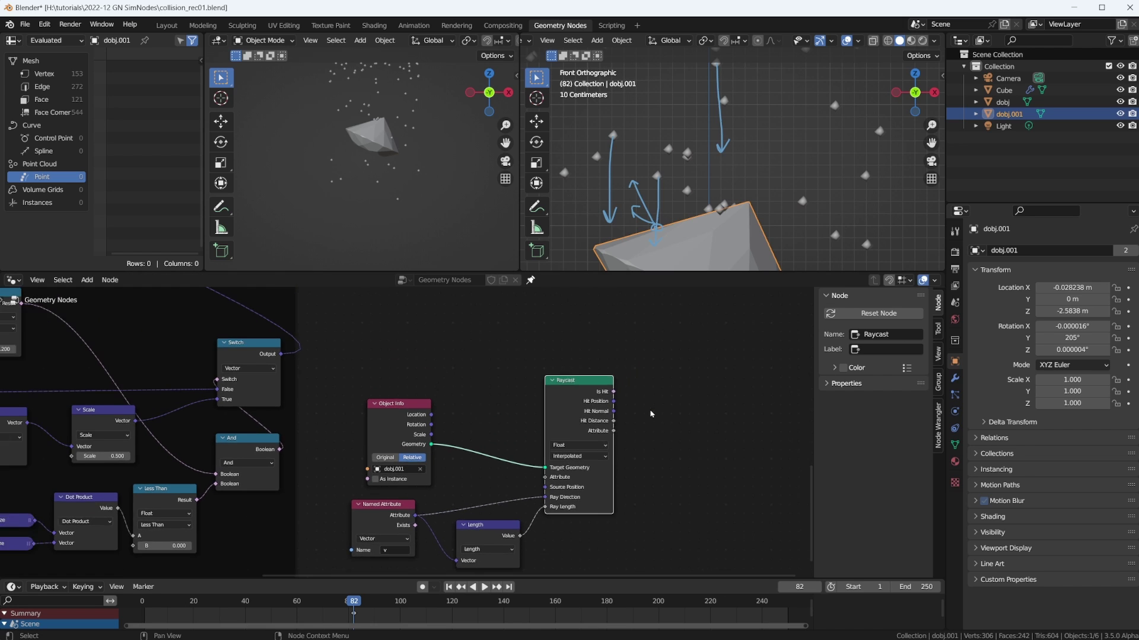
pyautogui.moveTo(391, 405); pyautogui.dragTo(374, 395)
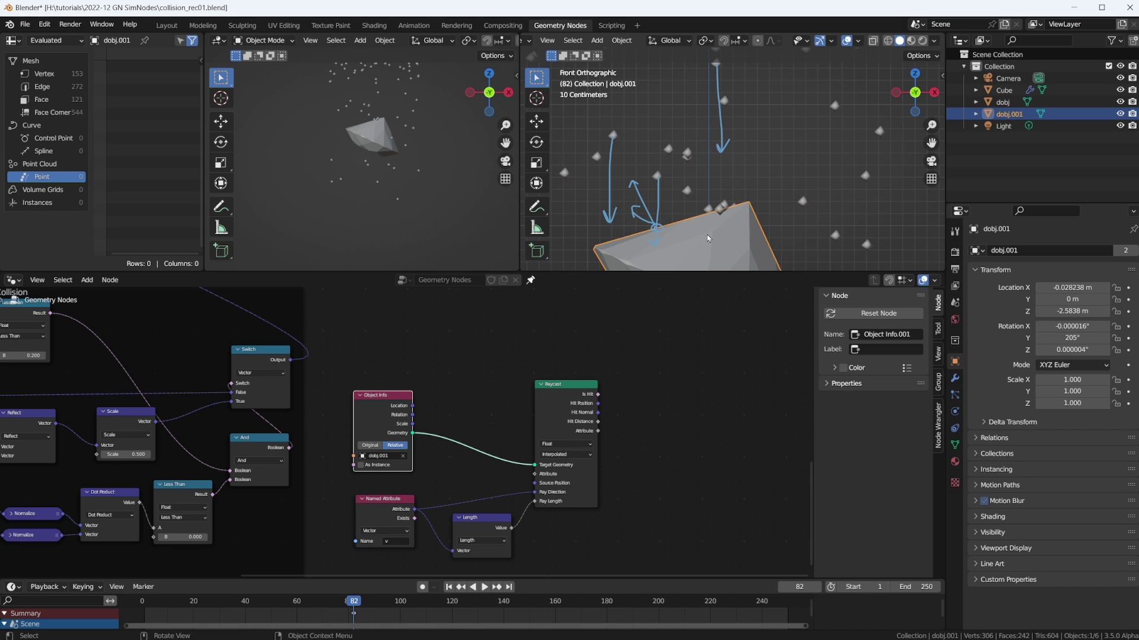
# - Examine the Raycast node's Hit Normal output and compare it with the existing Reflect setup in the Collision frame
pyautogui.scroll(6, 608, 456)
pyautogui.moveTo(600, 413); pyautogui.dragTo(377, 419, button='middle')
pyautogui.moveTo(488, 382); pyautogui.dragTo(566, 327)
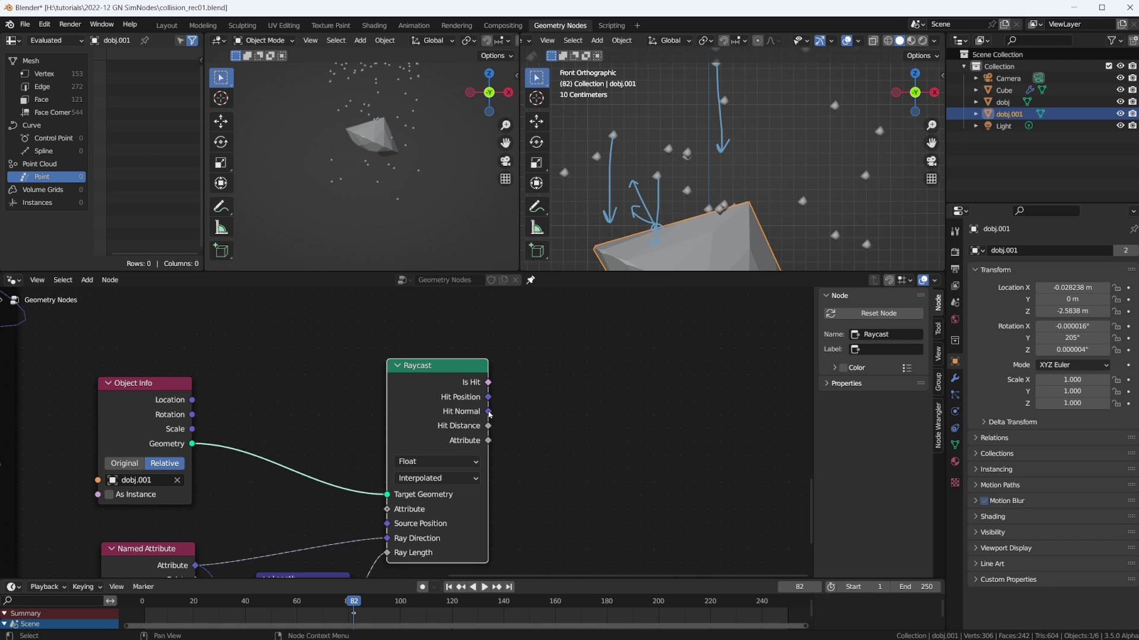
pyautogui.moveTo(490, 414); pyautogui.dragTo(540, 410)
pyautogui.scroll(-3, 265, 475)
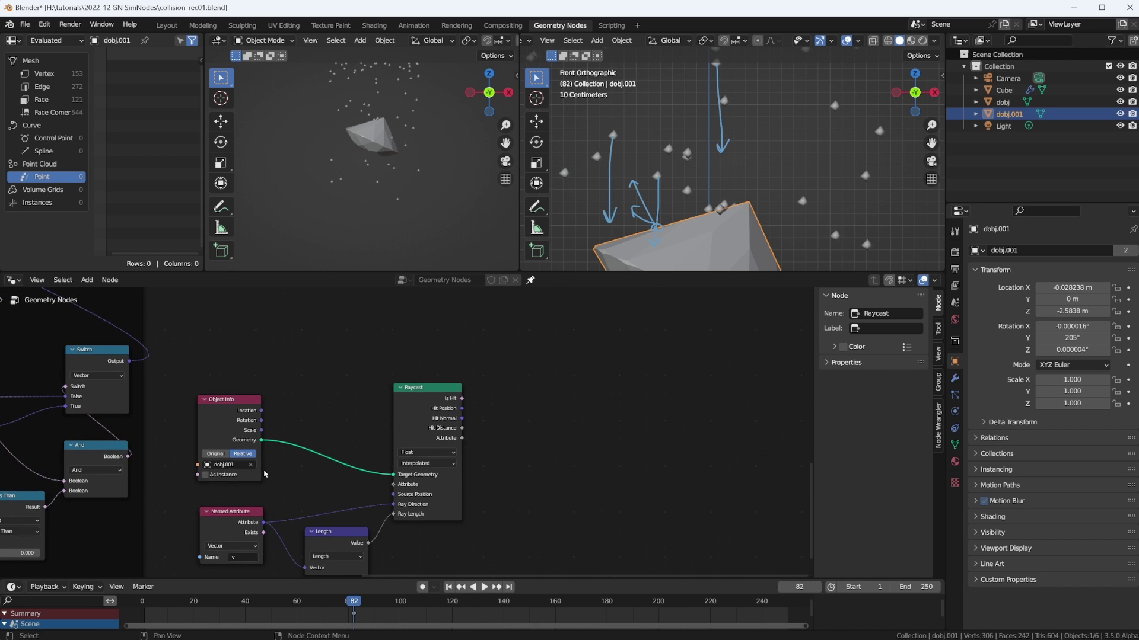
pyautogui.moveTo(264, 474); pyautogui.dragTo(738, 424, button='middle')
pyautogui.moveTo(193, 454); pyautogui.dragTo(267, 454, button='middle')
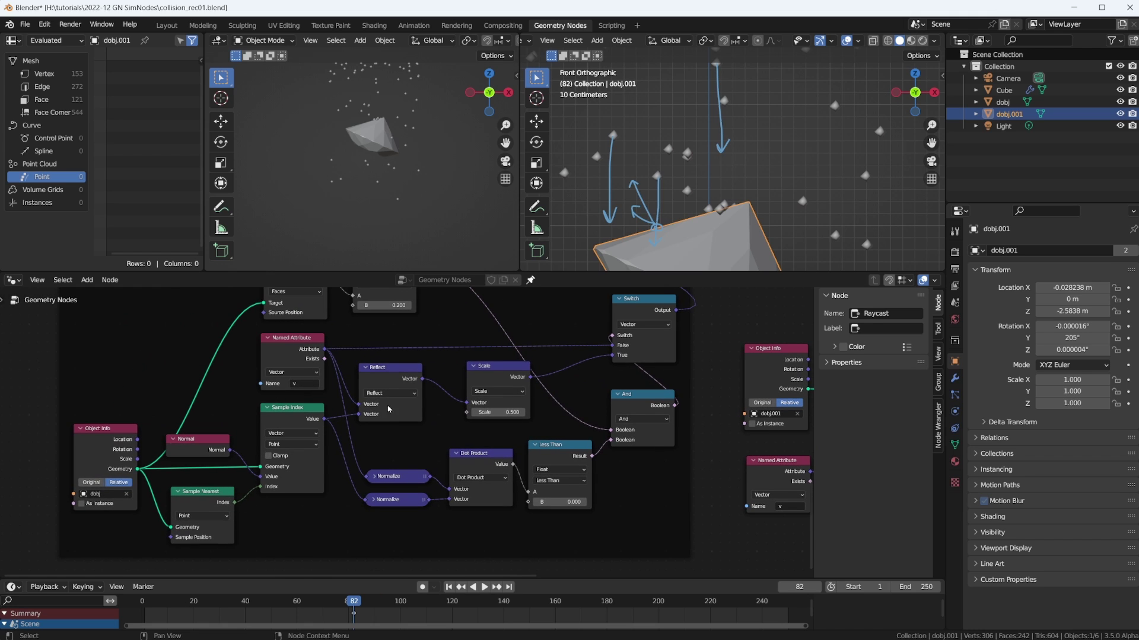
pyautogui.moveTo(615, 382); pyautogui.dragTo(90, 455, button='middle')
pyautogui.moveTo(407, 457); pyautogui.dragTo(453, 371, button='middle')
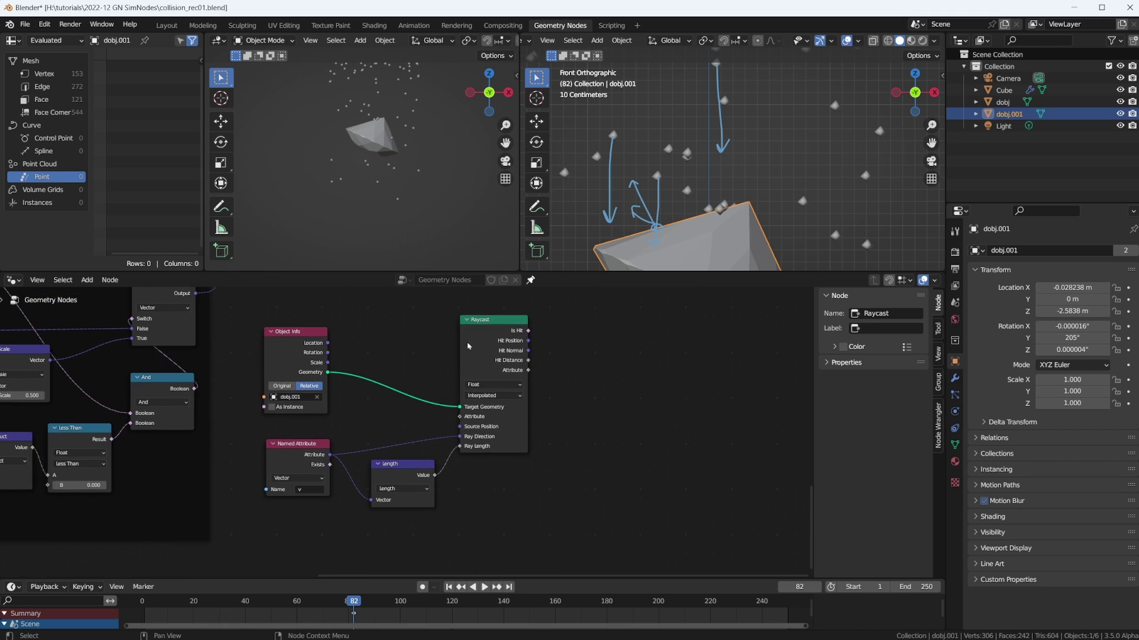
# - Add a Switch node beyond the Raycast node and connect Is Hit to its Switch input
pyautogui.moveTo(475, 339); pyautogui.dragTo(463, 353)
pyautogui.scroll(2, 541, 404)
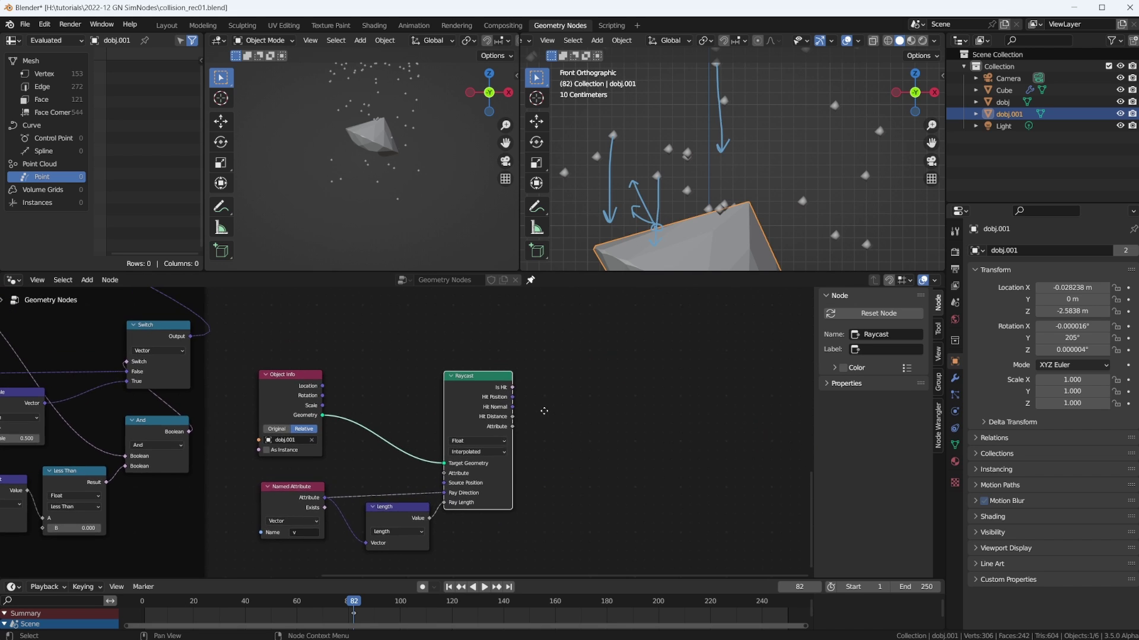
pyautogui.moveTo(545, 419); pyautogui.dragTo(441, 412, button='middle')
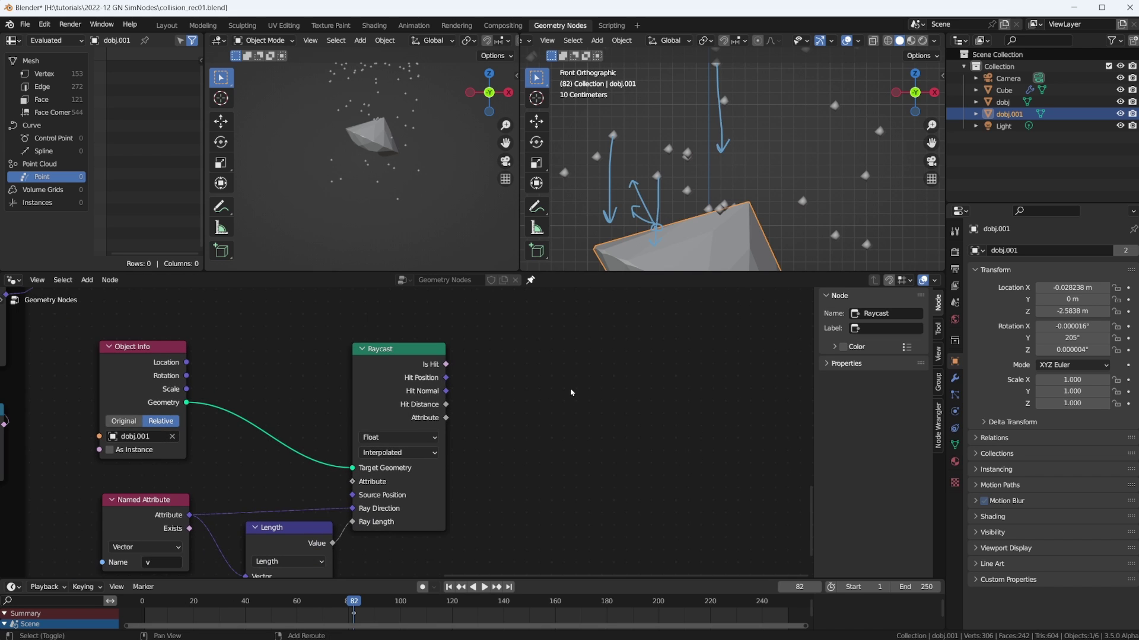
pyautogui.hotkey('shift', 'a')
pyautogui.click(541, 146)
pyautogui.write('swa')
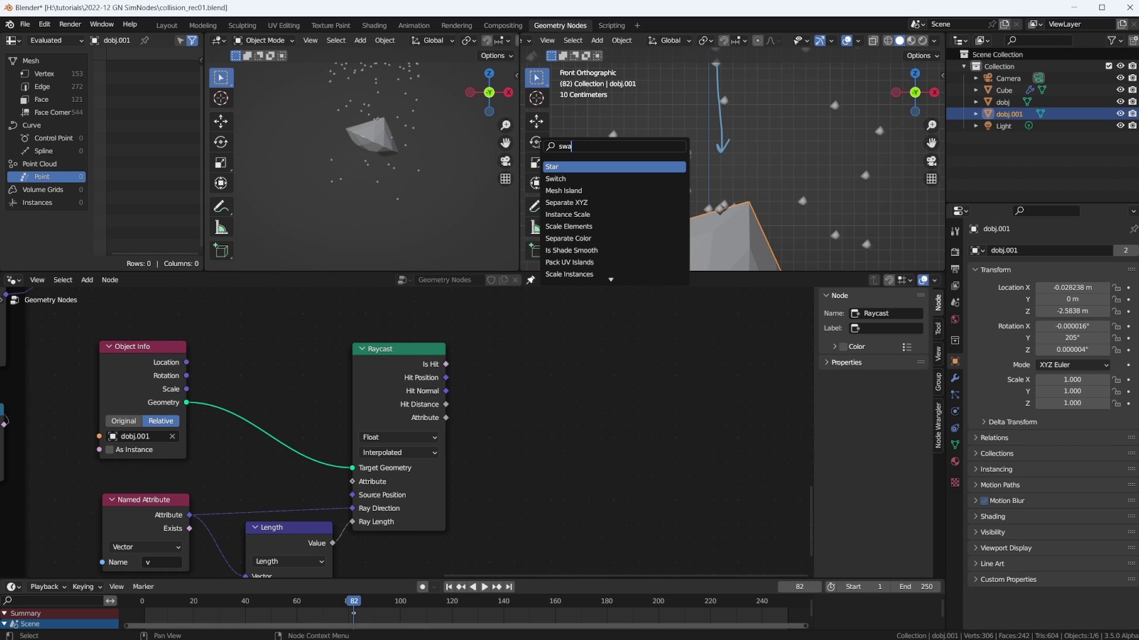
pyautogui.click(577, 179)
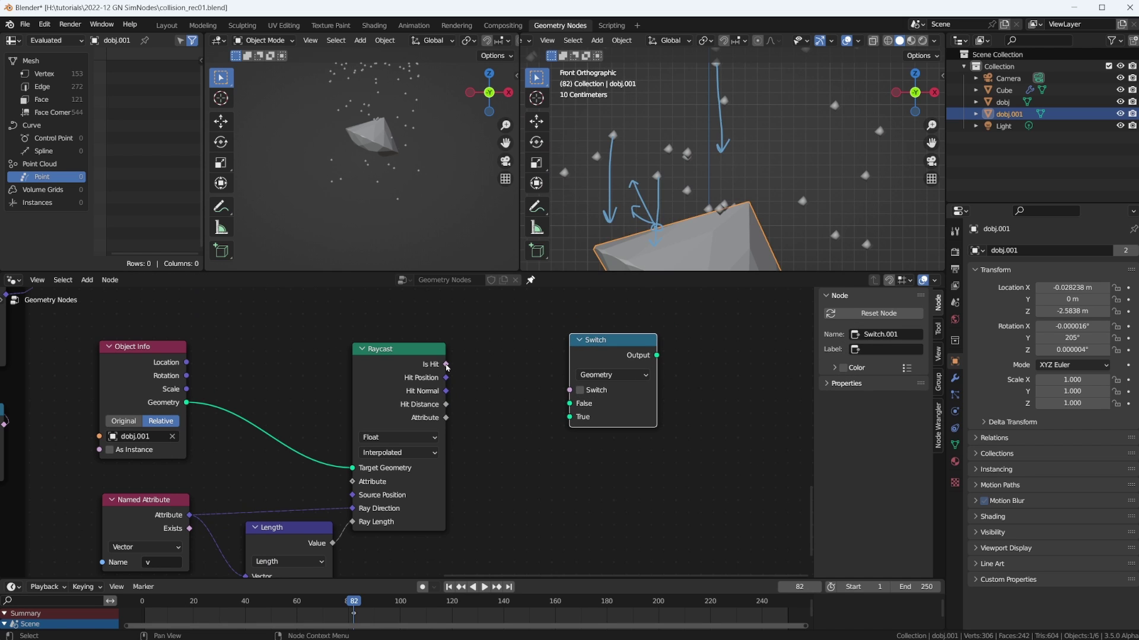
pyautogui.moveTo(447, 368); pyautogui.dragTo(578, 385)
pyautogui.moveTo(605, 353); pyautogui.dragTo(709, 349)
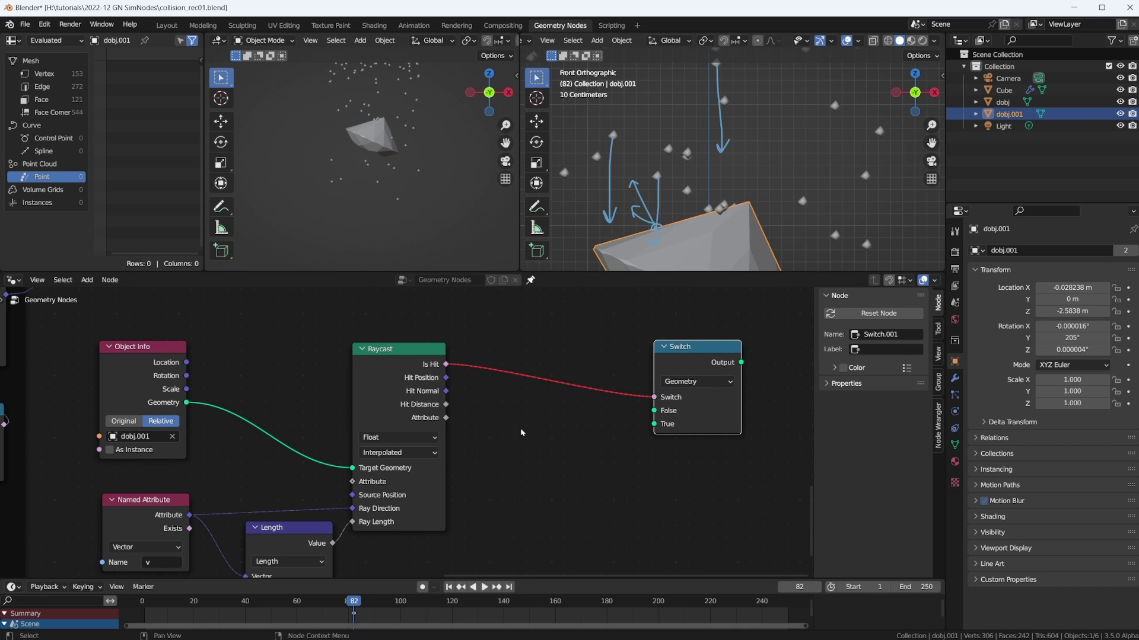
# - Add a Vector Math node set to Reflect, fed by the v attribute and the Raycast node's Hit Normal
pyautogui.click(521, 433)
pyautogui.hotkey('shift', 'a')
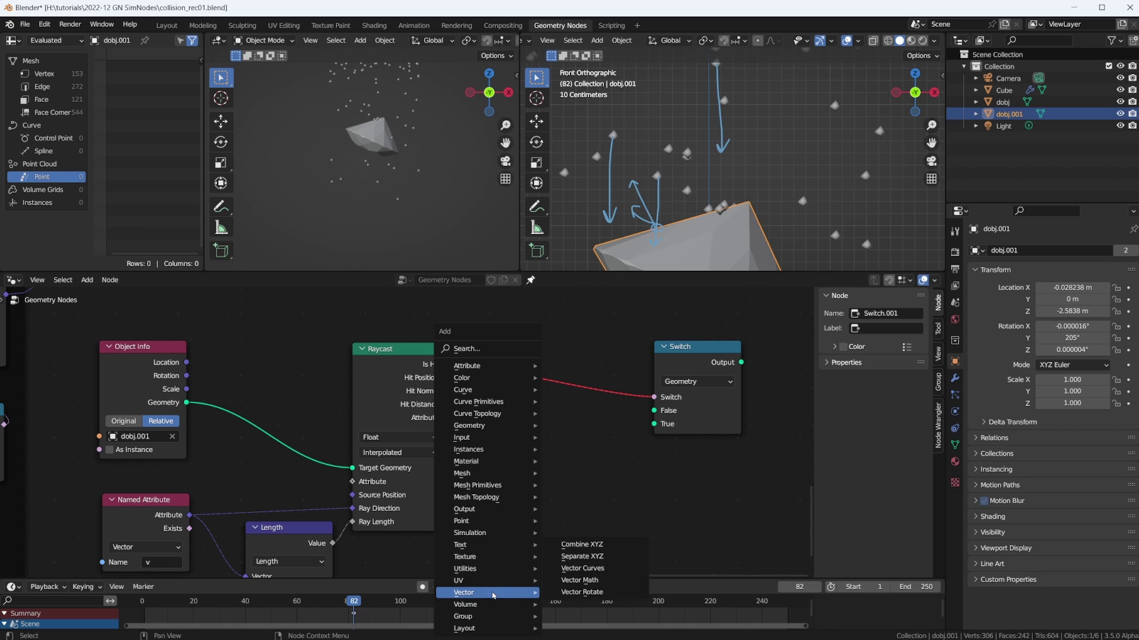
pyautogui.click(580, 581)
pyautogui.click(561, 468)
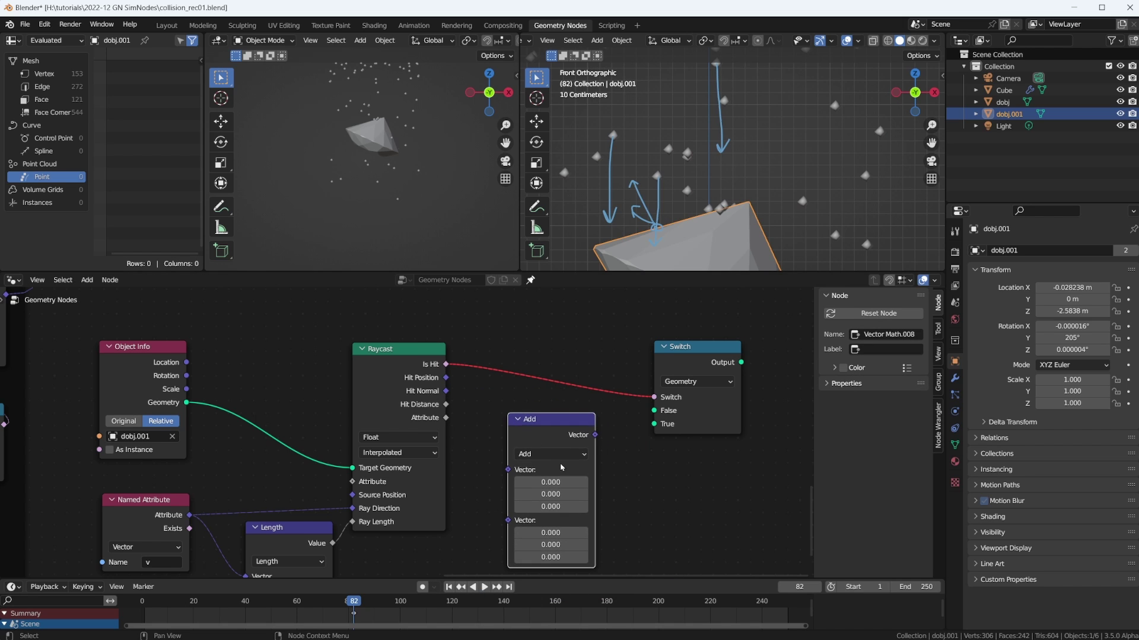
pyautogui.click(550, 454)
pyautogui.click(553, 341)
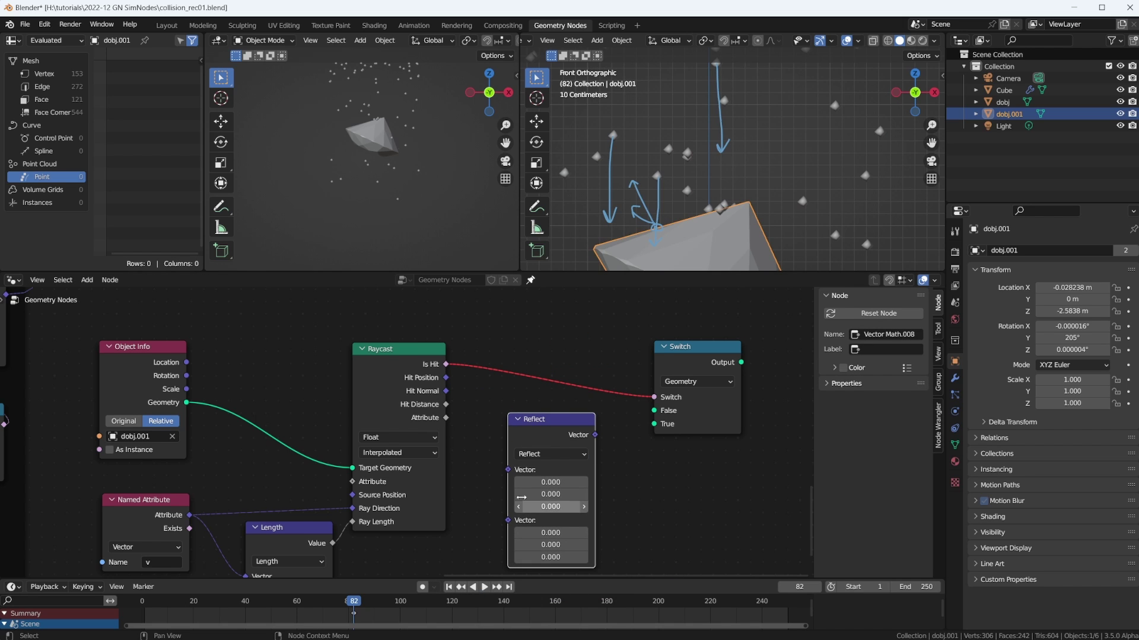
pyautogui.moveTo(508, 470); pyautogui.dragTo(190, 515)
pyautogui.moveTo(507, 483); pyautogui.dragTo(446, 392)
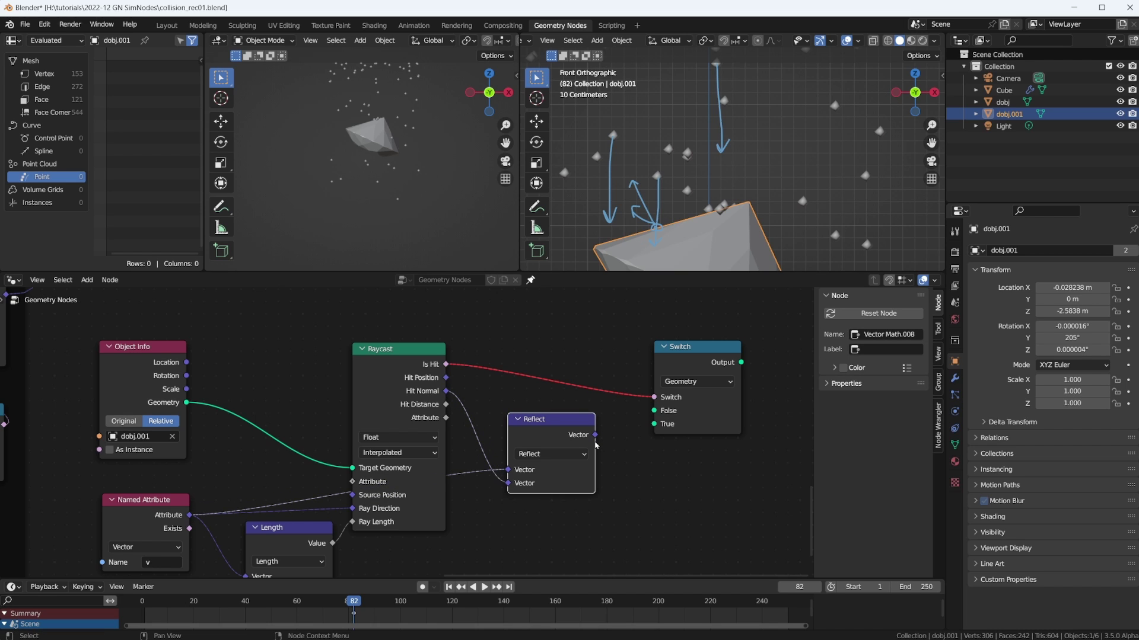
# - Set the new Switch to Vector, driven by Is Hit, with the v attribute as False and the Reflect result as True
pyautogui.moveTo(594, 435); pyautogui.dragTo(654, 424)
pyautogui.click(697, 381)
pyautogui.click(682, 436)
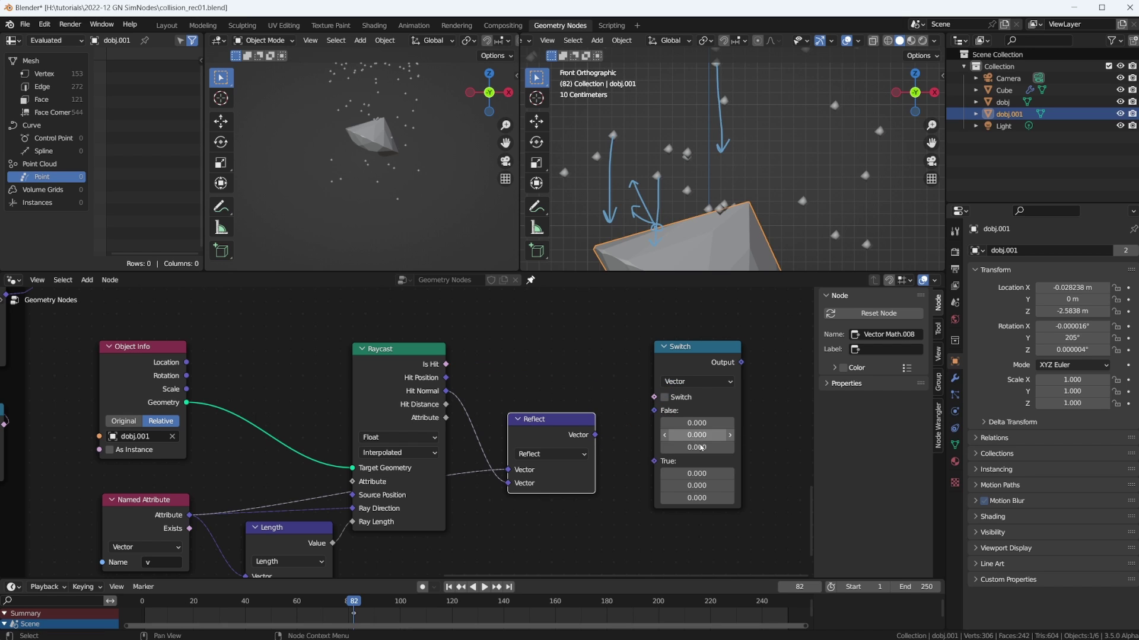
pyautogui.moveTo(595, 435); pyautogui.dragTo(654, 460)
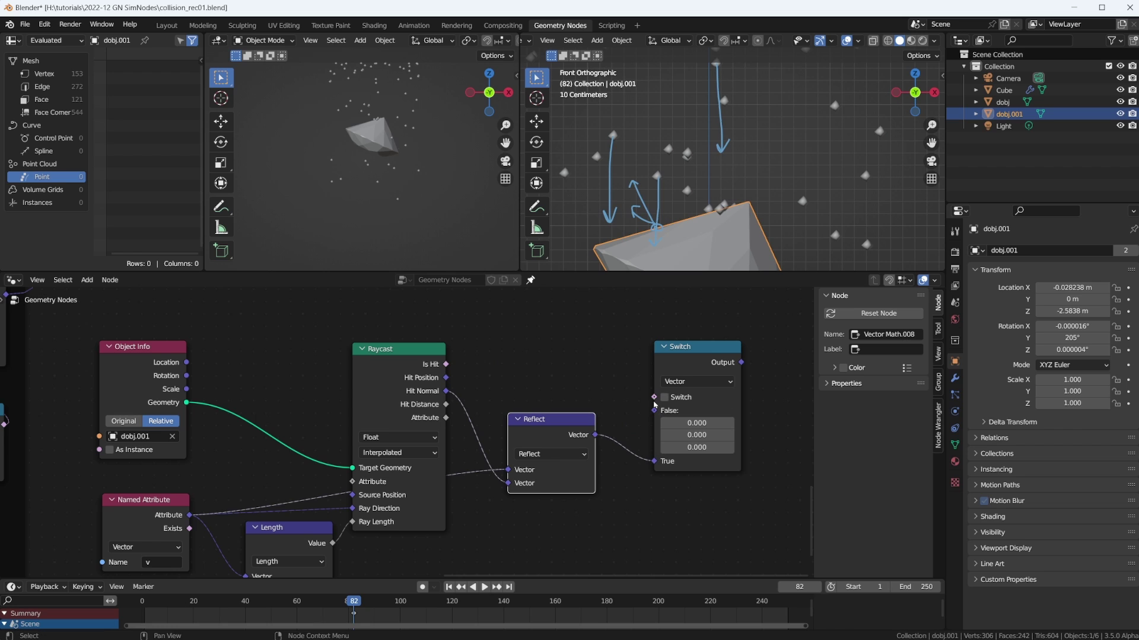
pyautogui.moveTo(654, 396); pyautogui.dragTo(446, 364)
pyautogui.moveTo(545, 427)
pyautogui.mouseDown()
pyautogui.moveTo(539, 473)
pyautogui.moveTo(558, 452)
pyautogui.moveTo(549, 441)
pyautogui.mouseUp()
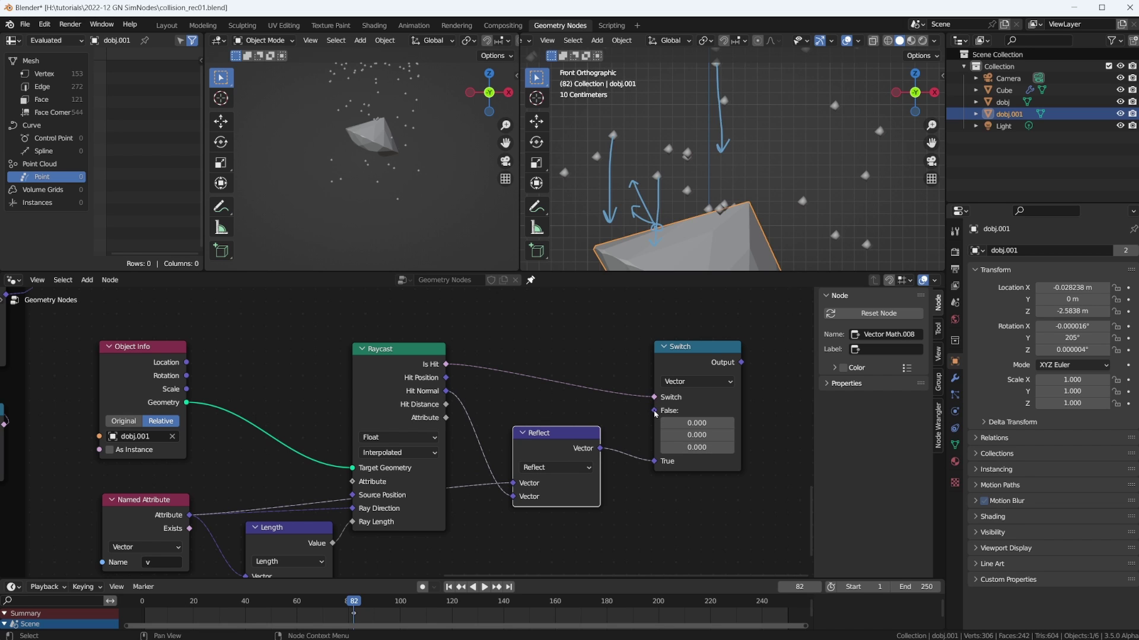
pyautogui.moveTo(187, 518); pyautogui.dragTo(655, 415)
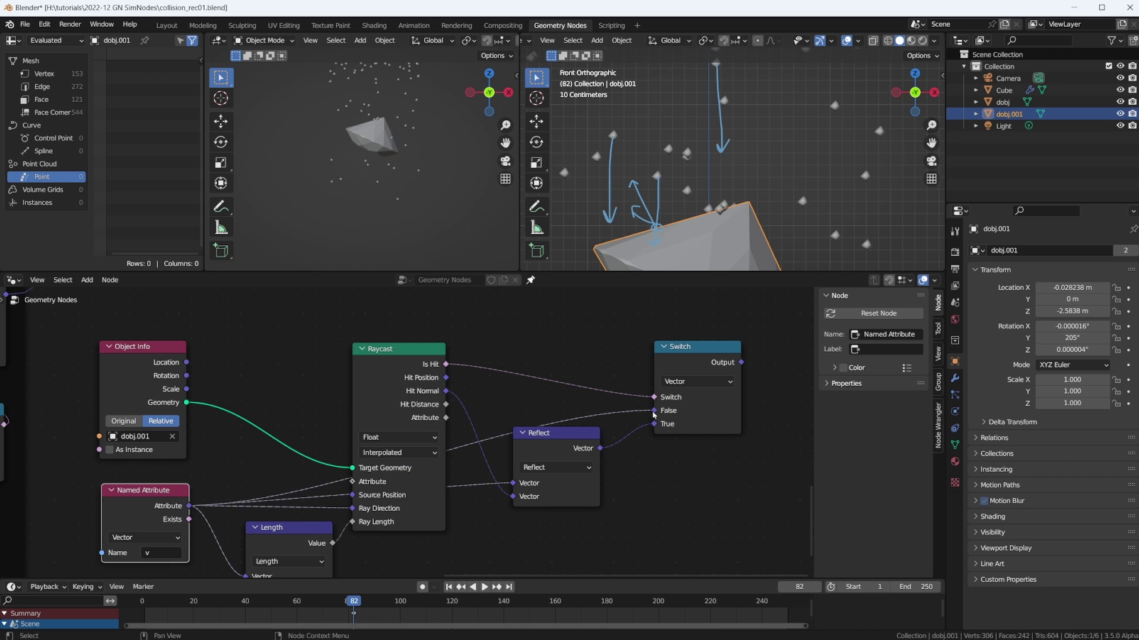
pyautogui.moveTo(676, 339); pyautogui.dragTo(658, 353)
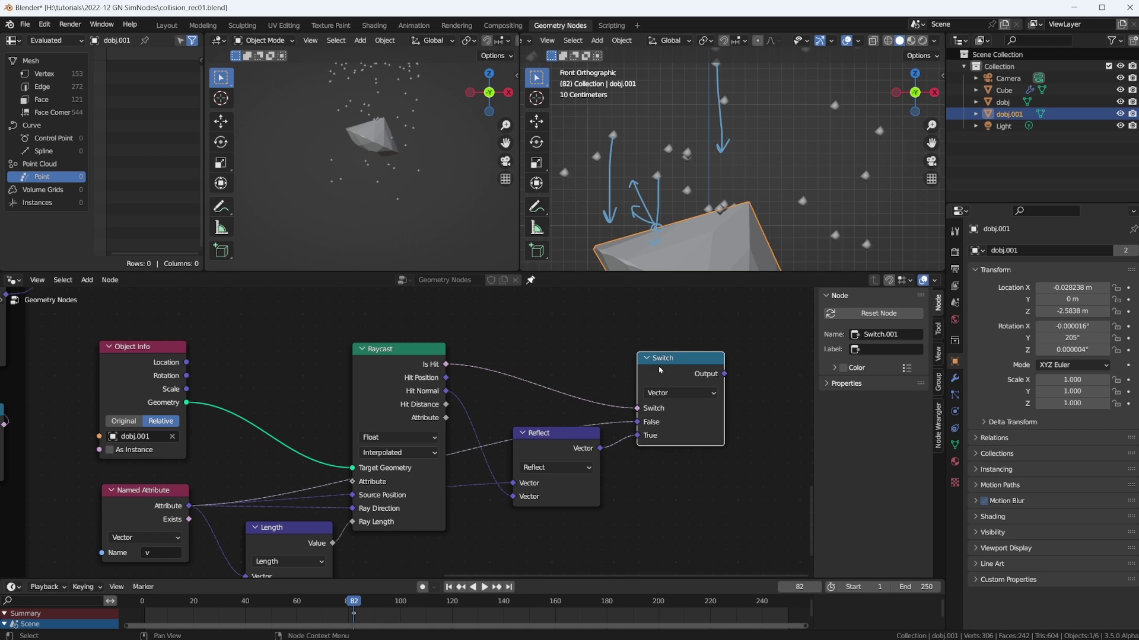
# - Add a reroute on the link from the Collision frame into the Gravity frame and connect the new Switch output to it
pyautogui.scroll(-2, 592, 448)
pyautogui.scroll(-2, 439, 419)
pyautogui.moveTo(443, 419); pyautogui.dragTo(603, 473, button='middle')
pyautogui.scroll(-3, 302, 364)
pyautogui.moveTo(222, 319); pyautogui.dragTo(226, 344, button='middle')
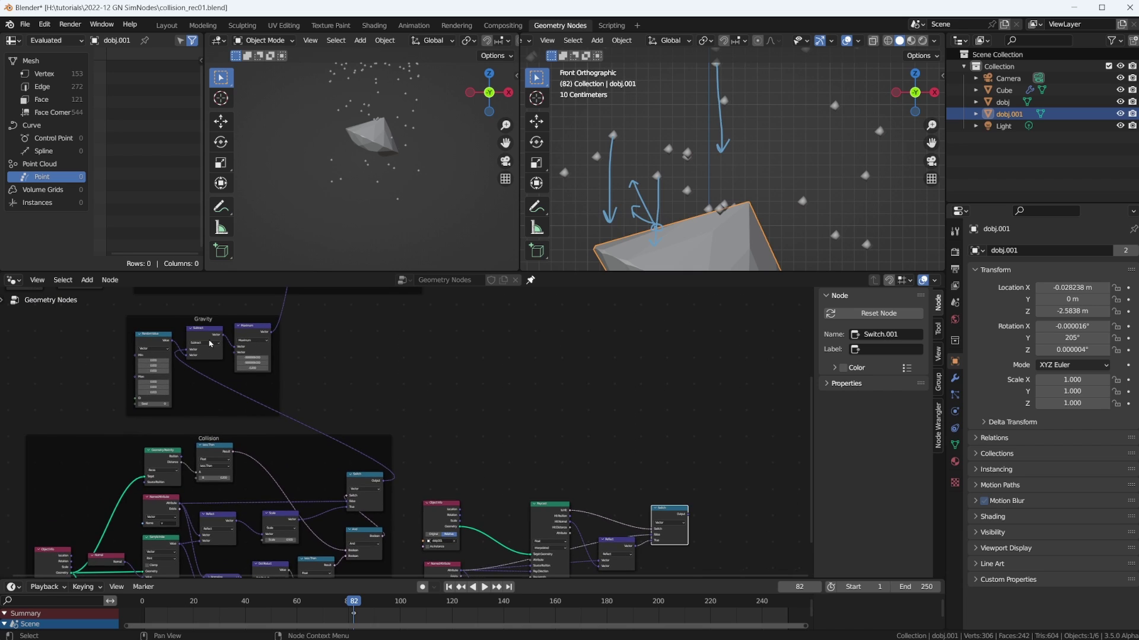
pyautogui.moveTo(320, 418)
pyautogui.keyDown('shift'); pyautogui.mouseDown(button='right')
pyautogui.moveTo(305, 427)
pyautogui.moveTo(339, 455)
pyautogui.mouseUp(button='right'); pyautogui.keyUp('shift')
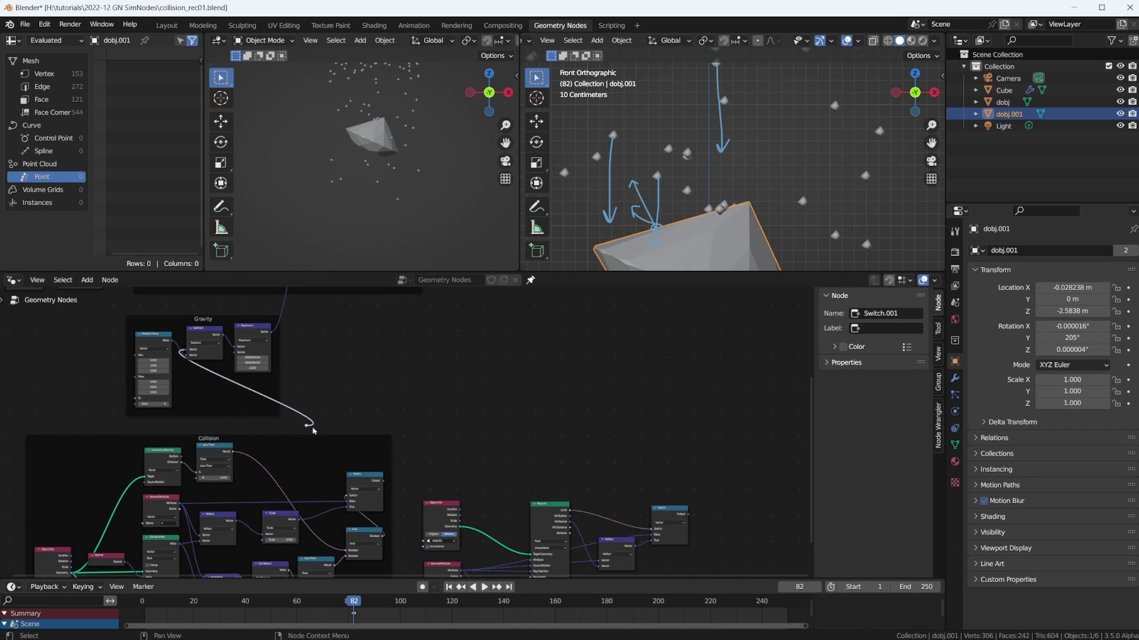
pyautogui.moveTo(686, 514); pyautogui.dragTo(309, 427)
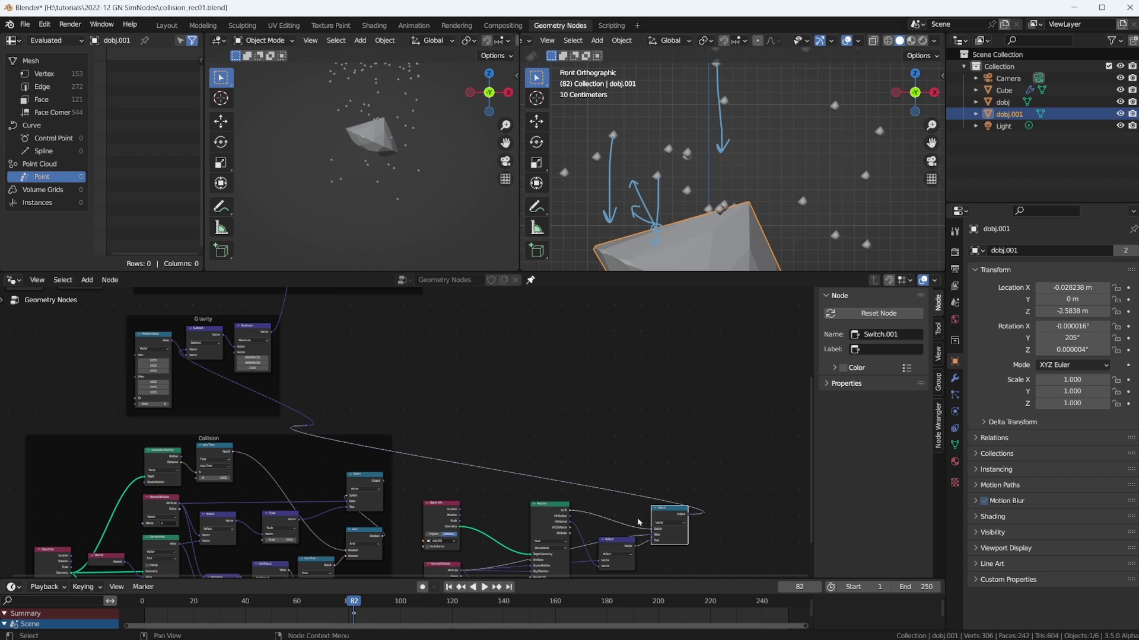
# - Insert a Vector Math node set to Scale between the new Reflect node and the Switch's True input
pyautogui.moveTo(638, 523); pyautogui.dragTo(603, 419, button='middle')
pyautogui.scroll(5, 588, 429)
pyautogui.moveTo(740, 402); pyautogui.dragTo(545, 404, button='middle')
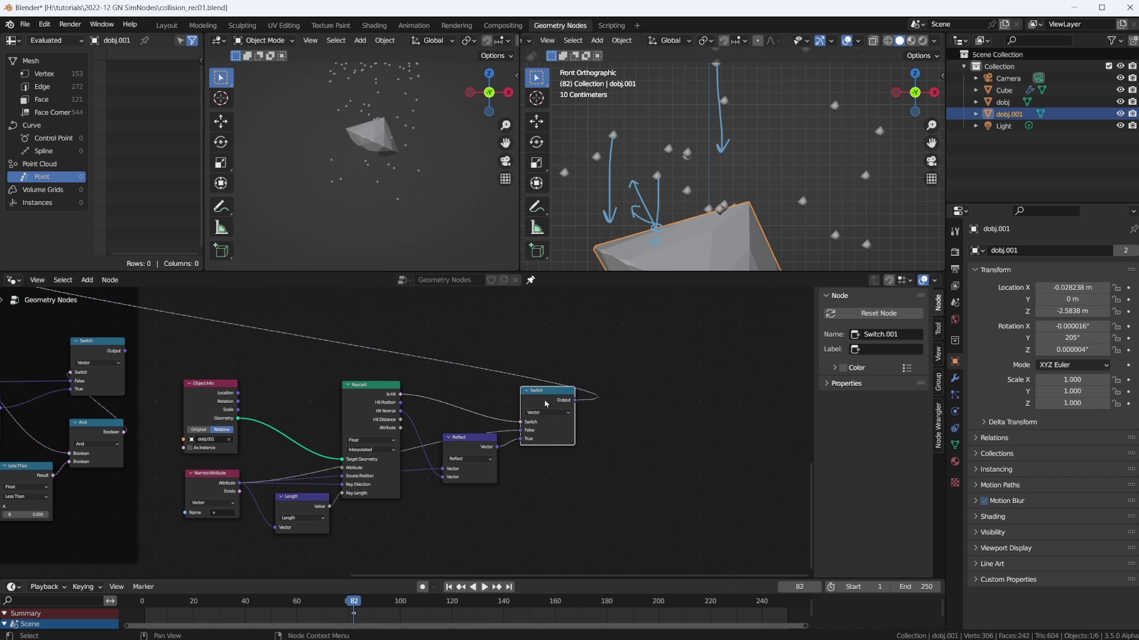
pyautogui.scroll(2, 405, 433)
pyautogui.moveTo(492, 445); pyautogui.dragTo(468, 459)
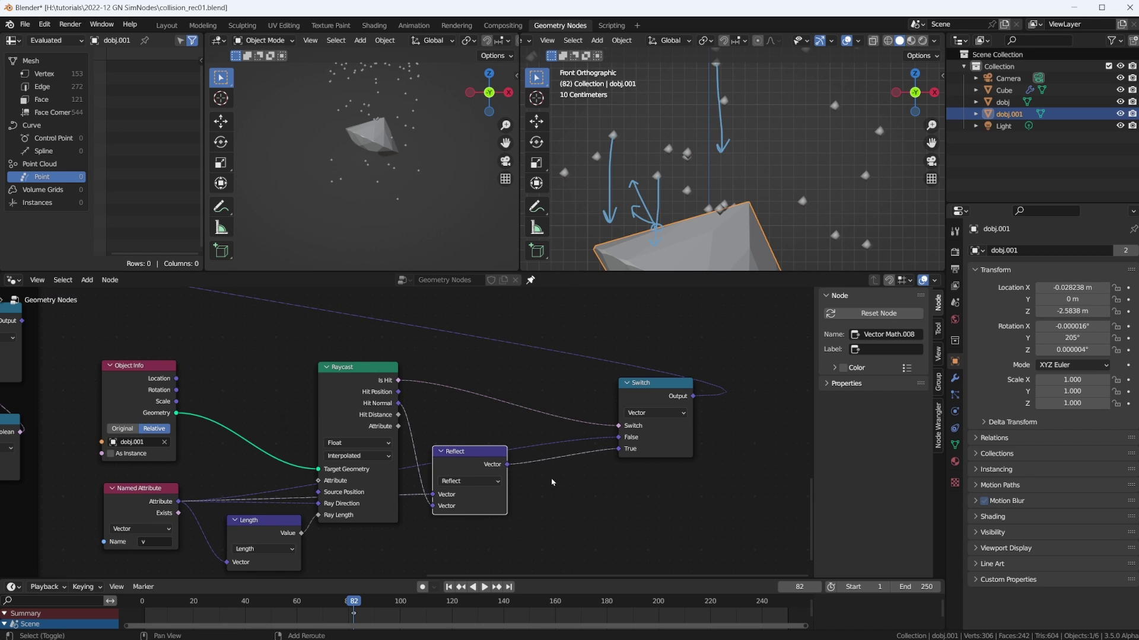
pyautogui.hotkey('shift', 'a')
pyautogui.moveTo(552, 482)
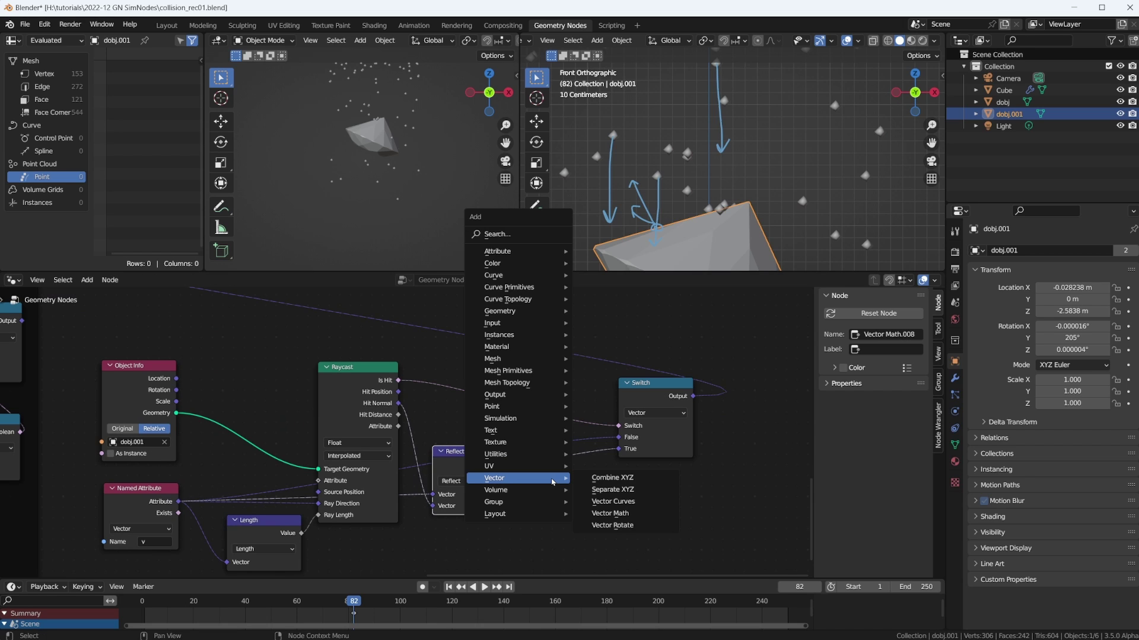
pyautogui.click(645, 516)
pyautogui.click(546, 442)
pyautogui.click(568, 485)
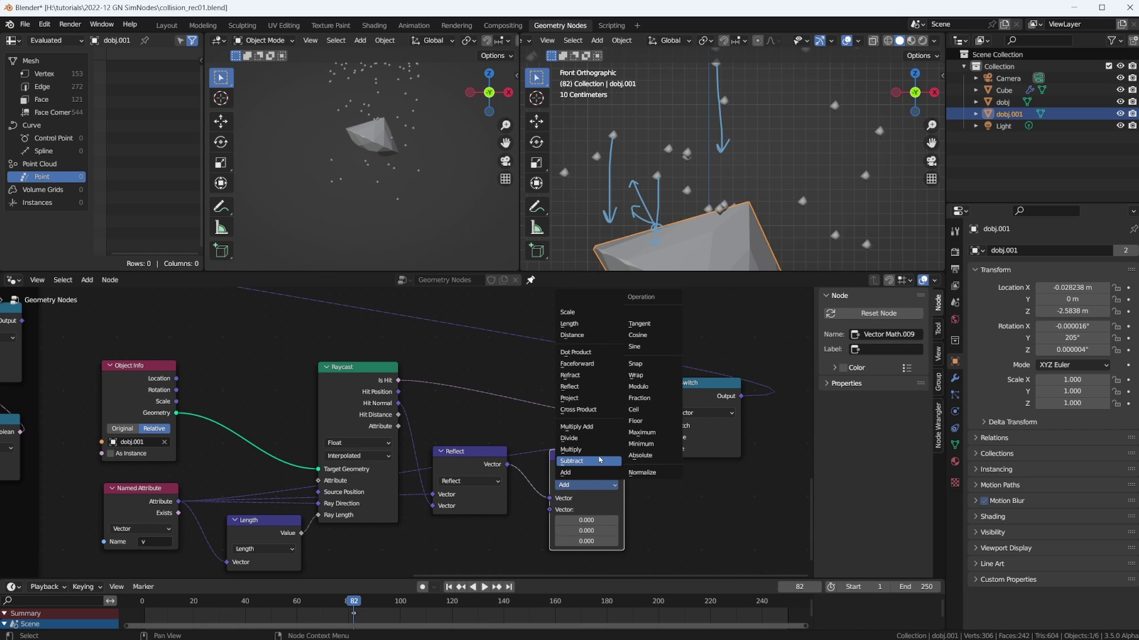
pyautogui.click(568, 312)
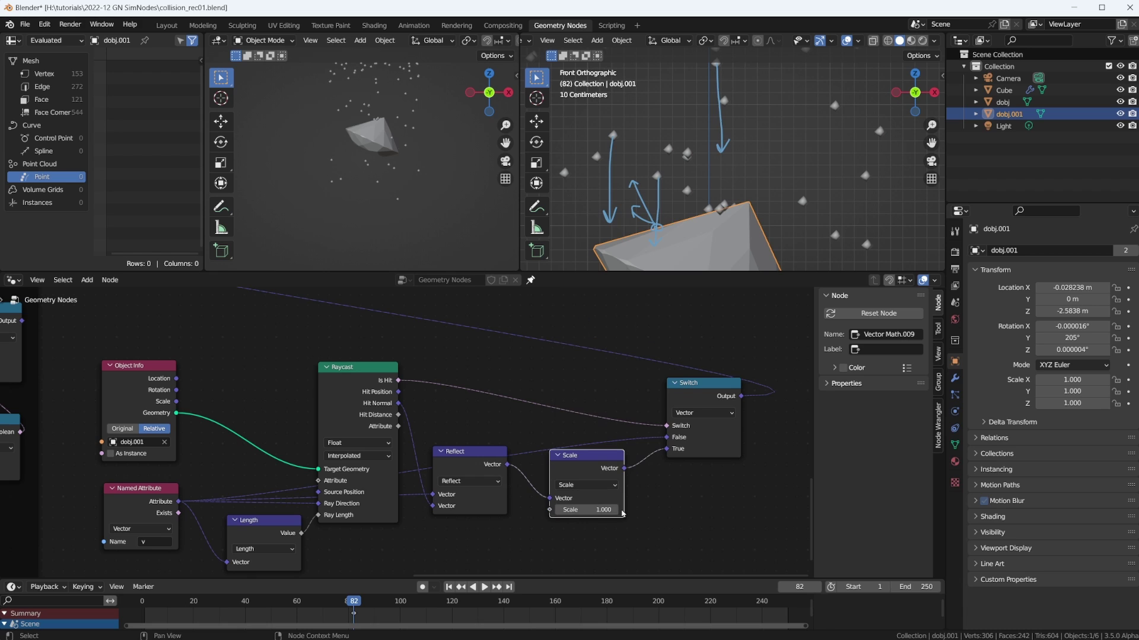
# - Set the new Scale node's factor to 0.7 and move the Reflect node close beside it
pyautogui.click(608, 513)
pyautogui.write('.7')
pyautogui.press('Return')
pyautogui.moveTo(577, 463); pyautogui.dragTo(578, 466)
pyautogui.moveTo(474, 460); pyautogui.dragTo(502, 470)
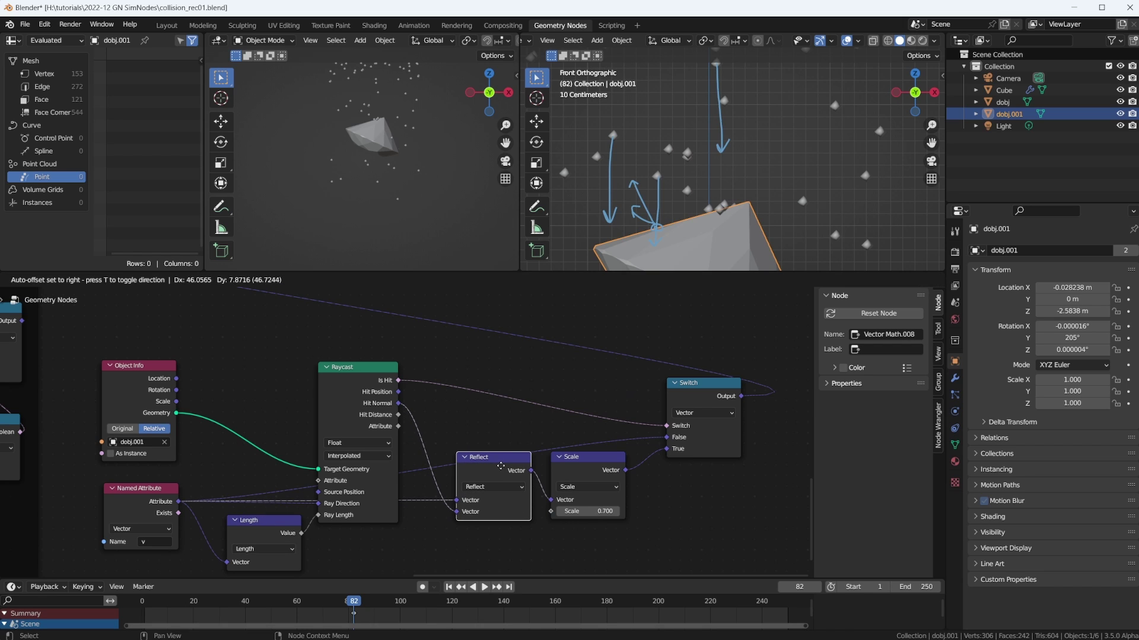
# - Merge the v attribute links to the Reflect and Switch nodes through a reroute placed between Raycast and Reflect
pyautogui.keyDown('shift'); pyautogui.moveTo(411, 471); pyautogui.dragTo(411, 474, button='right'); pyautogui.keyUp('shift')
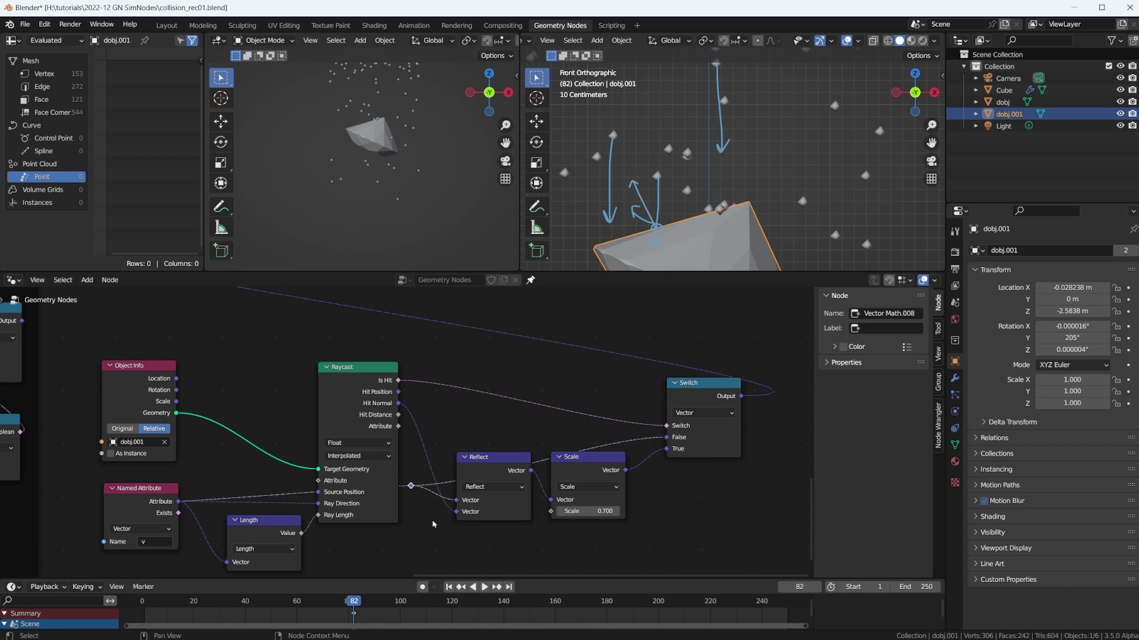
pyautogui.press('g')
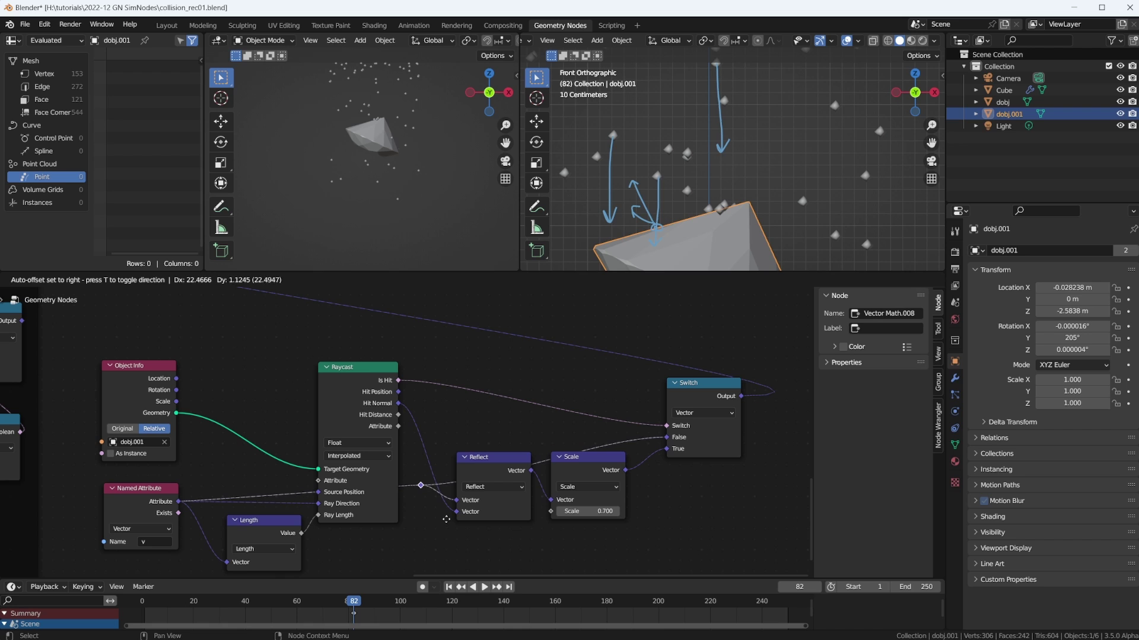
pyautogui.click(443, 519)
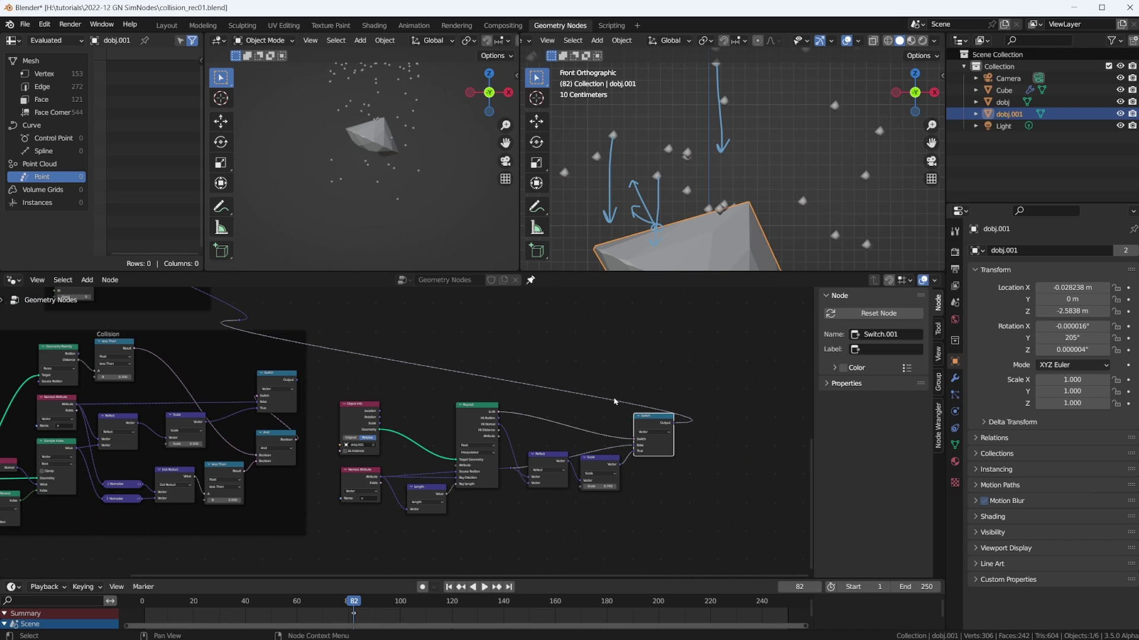
# - Play the simulation from the first frame to check how the particles collide with the rock
pyautogui.scroll(-3, 746, 130)
pyautogui.scroll(-4, 747, 142)
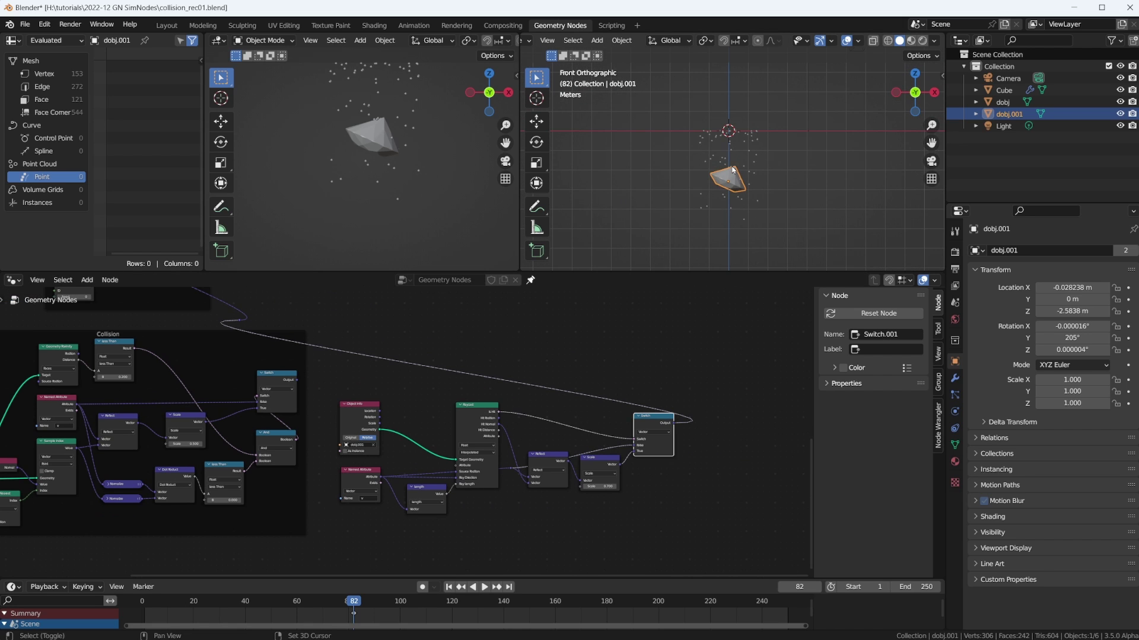
pyautogui.hotkey('shift', 'Left')
pyautogui.scroll(3, 733, 170)
pyautogui.press('space')
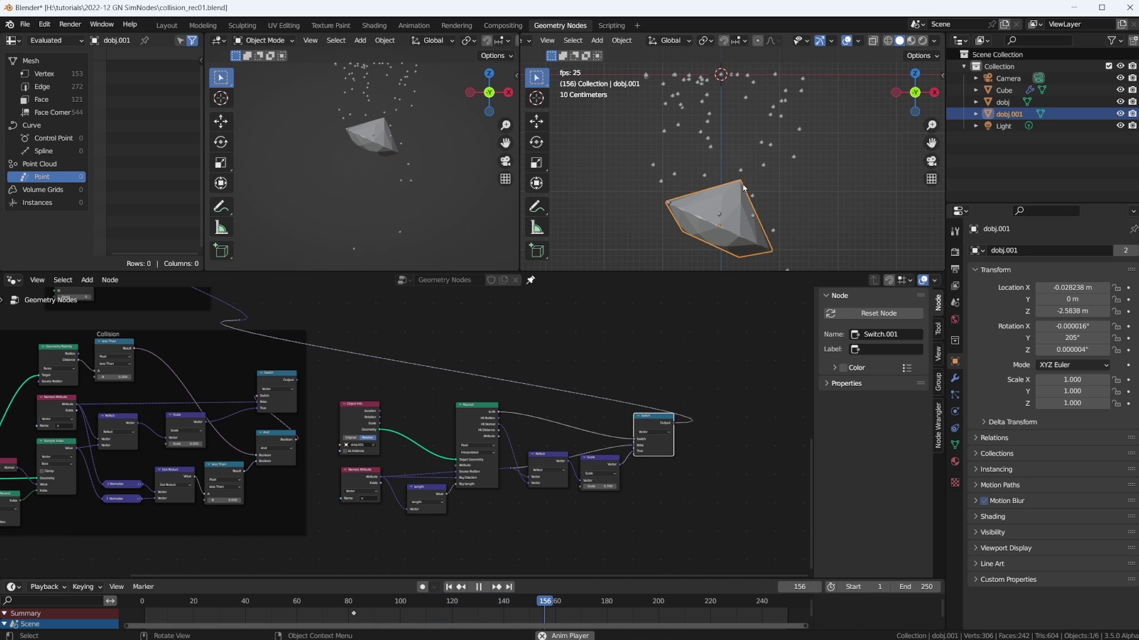
pyautogui.press('space')
# - Add a cube and move it down along the Z axis to about -3.5 m, below the particle emitter
pyautogui.scroll(-3, 788, 187)
pyautogui.click(806, 132)
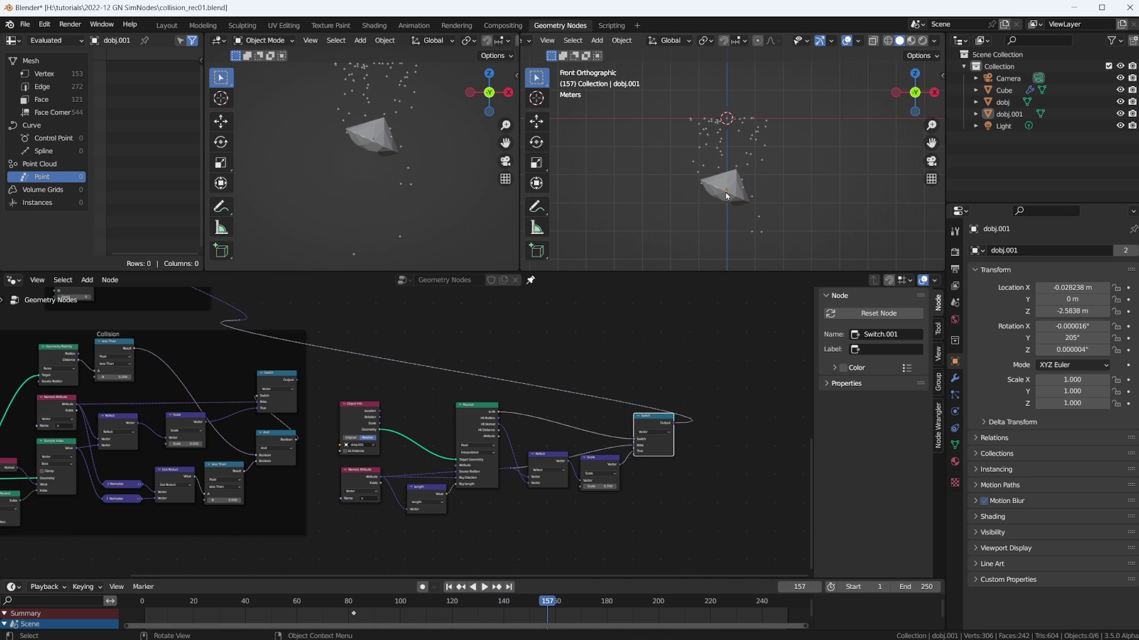
pyautogui.keyDown('shift'); pyautogui.moveTo(726, 196); pyautogui.dragTo(730, 171, button='middle'); pyautogui.keyUp('shift')
pyautogui.hotkey('shift', 'a')
pyautogui.moveTo(728, 170)
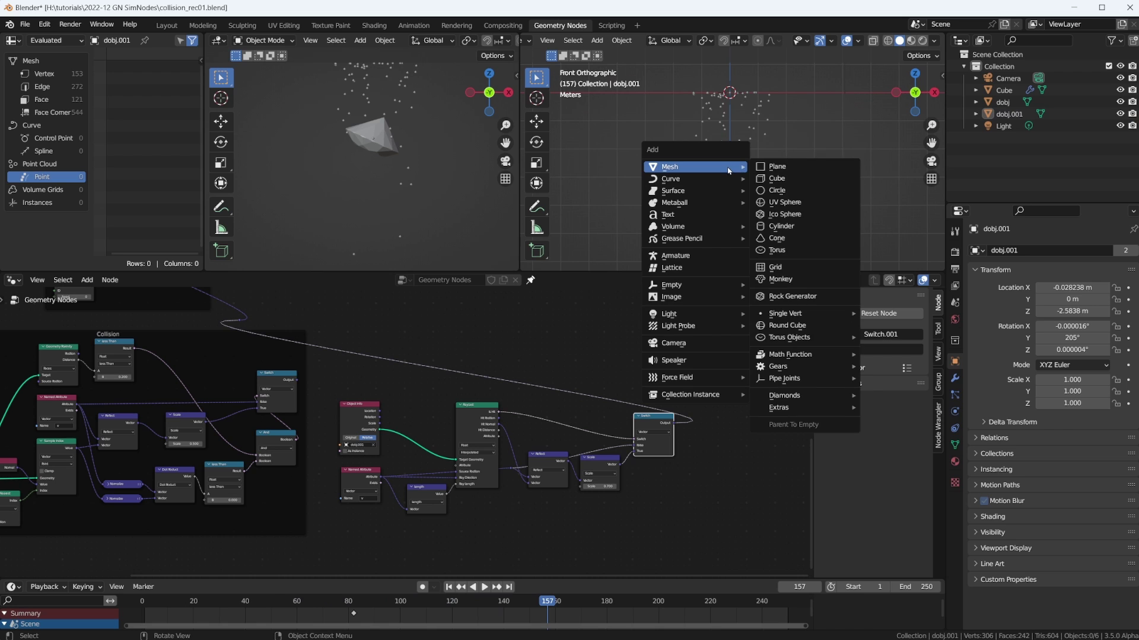
pyautogui.click(795, 180)
pyautogui.keyDown('shift'); pyautogui.scroll(5, 765, 183); pyautogui.keyUp('shift')
pyautogui.press('g')
pyautogui.press('z')
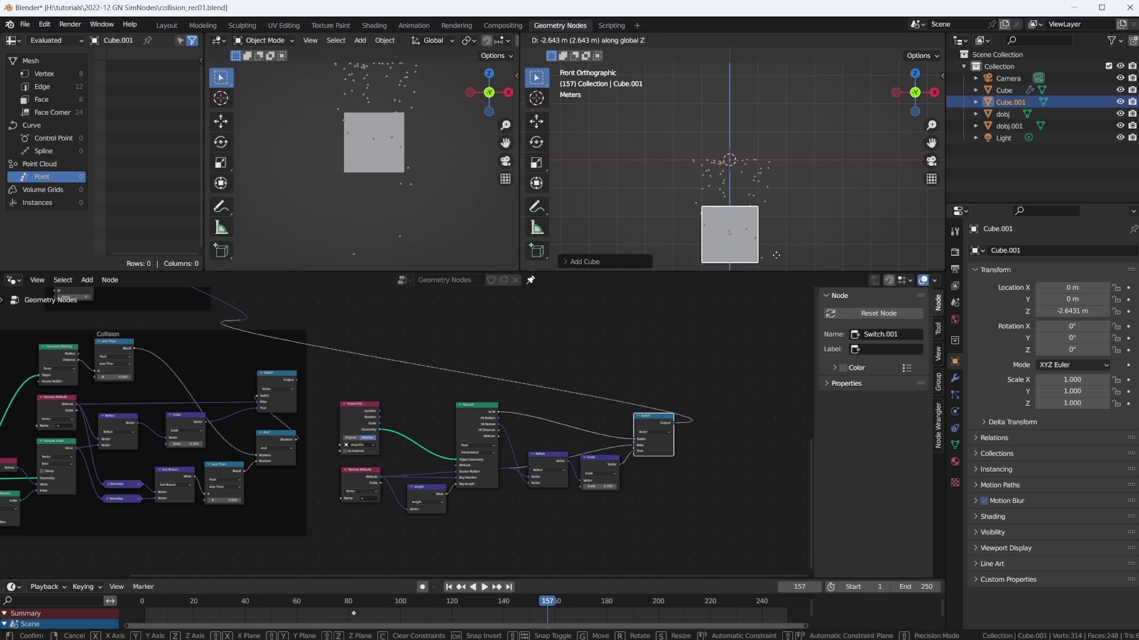
pyautogui.click(775, 47)
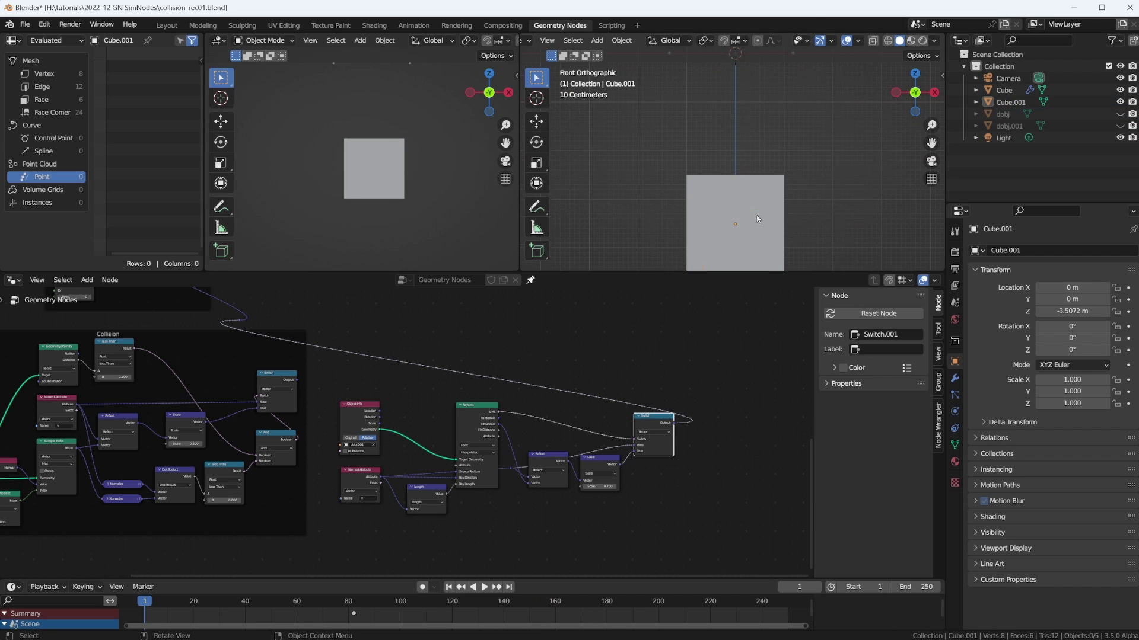
# - Select the new cube and set Cube.001 as the object in the Object Info node feeding the Raycast
pyautogui.click(707, 253)
pyautogui.scroll(3, 408, 432)
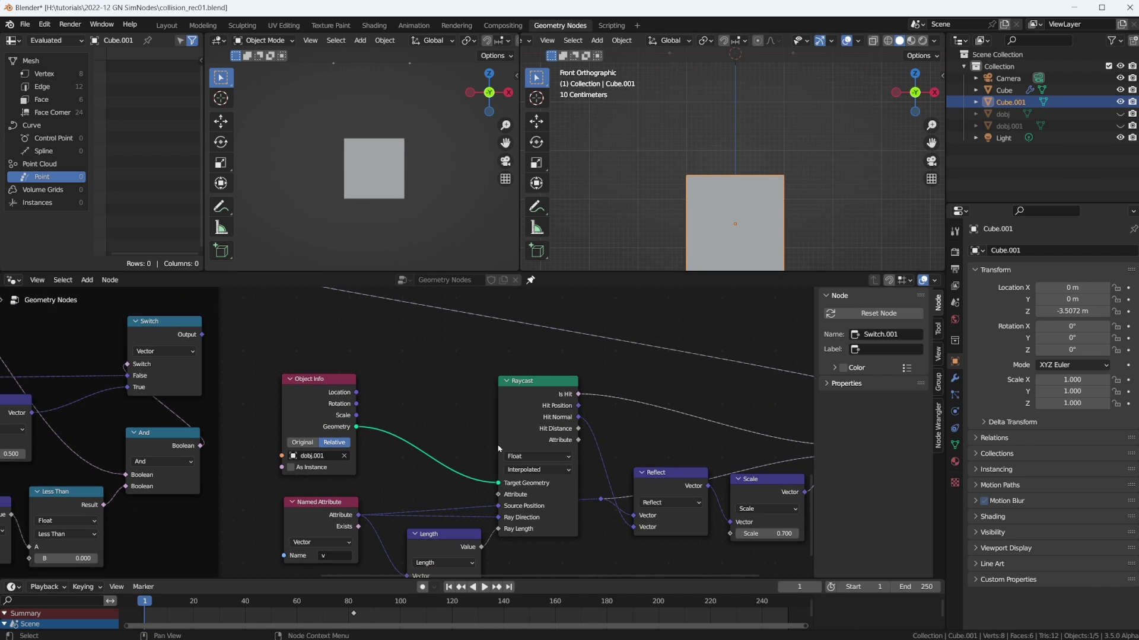
pyautogui.moveTo(361, 474); pyautogui.dragTo(404, 408, button='middle')
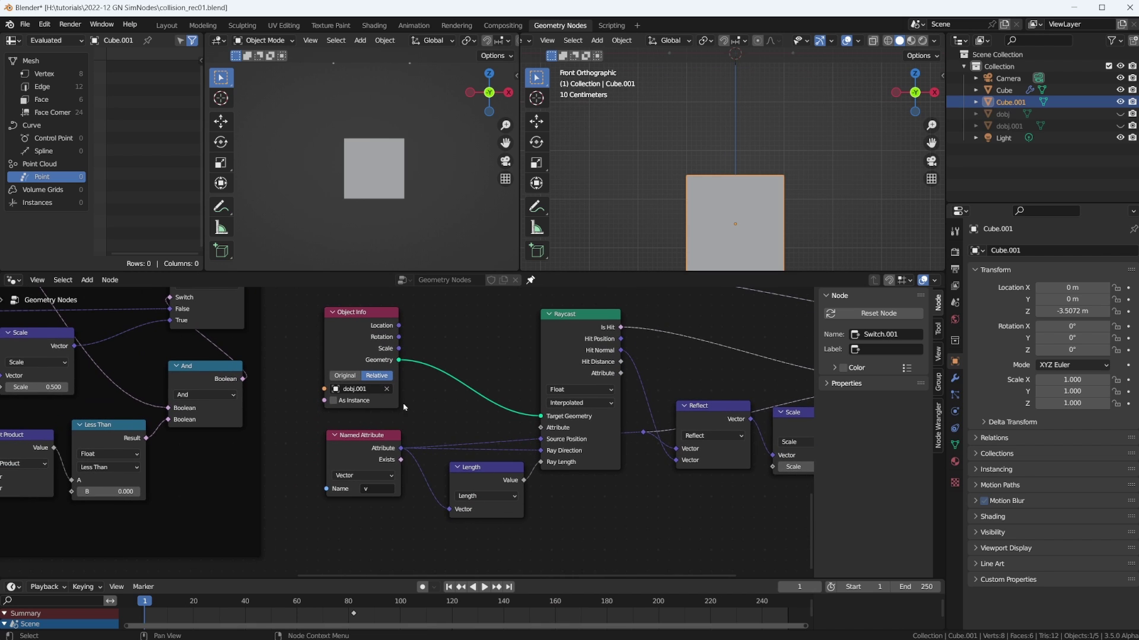
pyautogui.click(355, 389)
pyautogui.click(362, 425)
# - Play the simulation to check how the particles bounce off the cube
pyautogui.moveTo(537, 370); pyautogui.dragTo(518, 420, button='middle')
pyautogui.scroll(-3, 729, 159)
pyautogui.keyDown('shift'); pyautogui.moveTo(730, 167); pyautogui.dragTo(750, 181, button='middle'); pyautogui.keyUp('shift')
pyautogui.scroll(3, 727, 193)
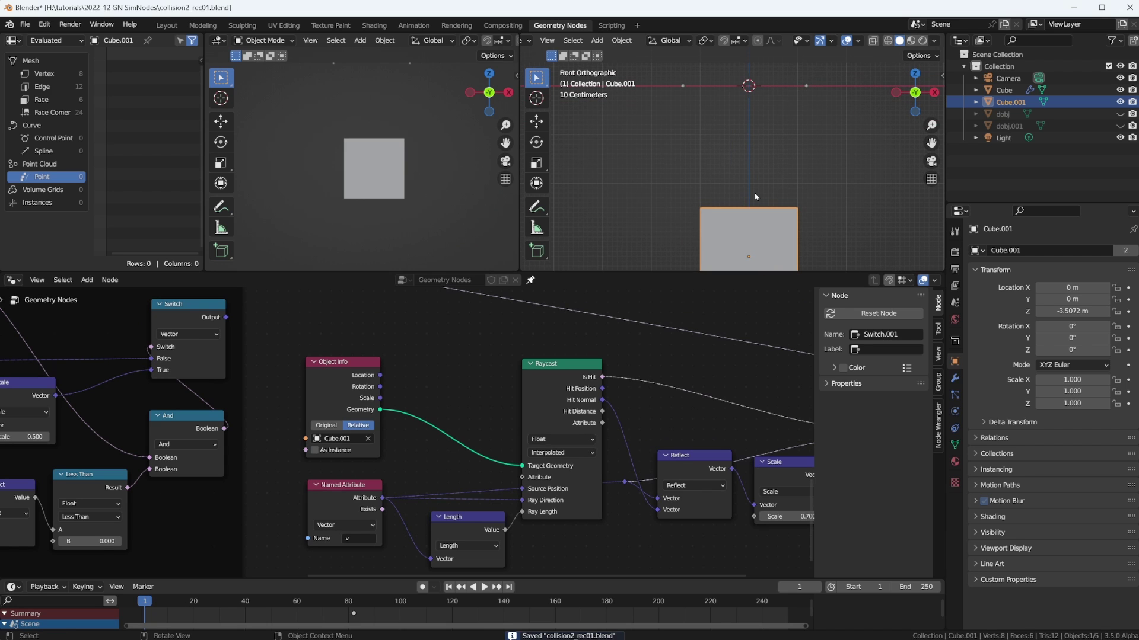
pyautogui.press('space')
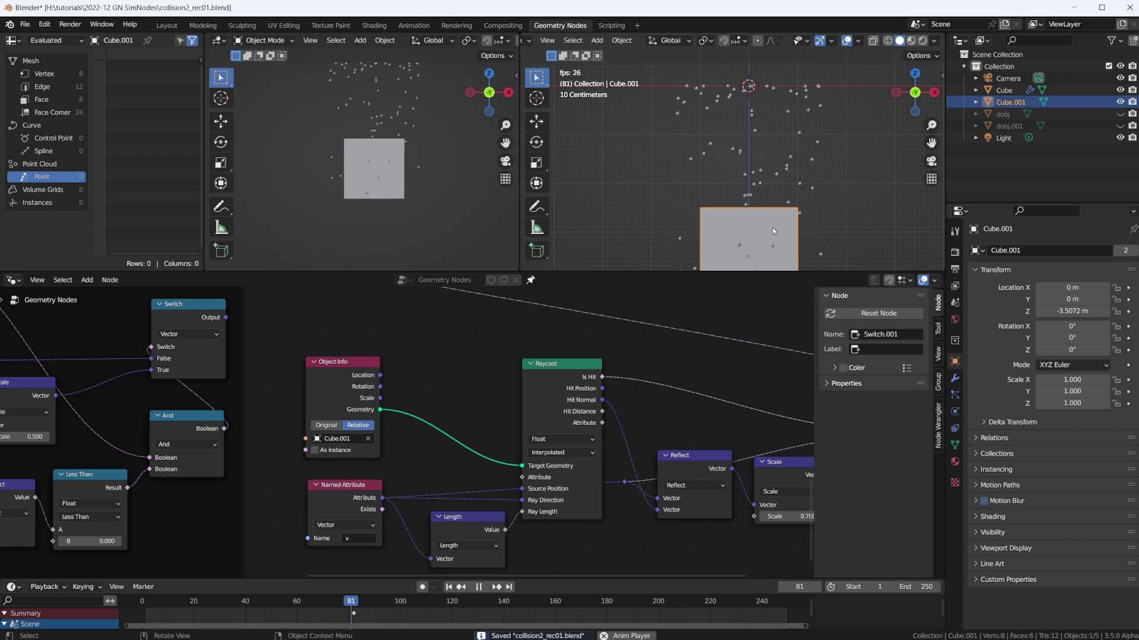
pyautogui.scroll(4, 773, 228)
pyautogui.keyDown('shift'); pyautogui.moveTo(778, 233); pyautogui.dragTo(767, 199, button='middle'); pyautogui.keyUp('shift')
pyautogui.scroll(-3, 756, 154)
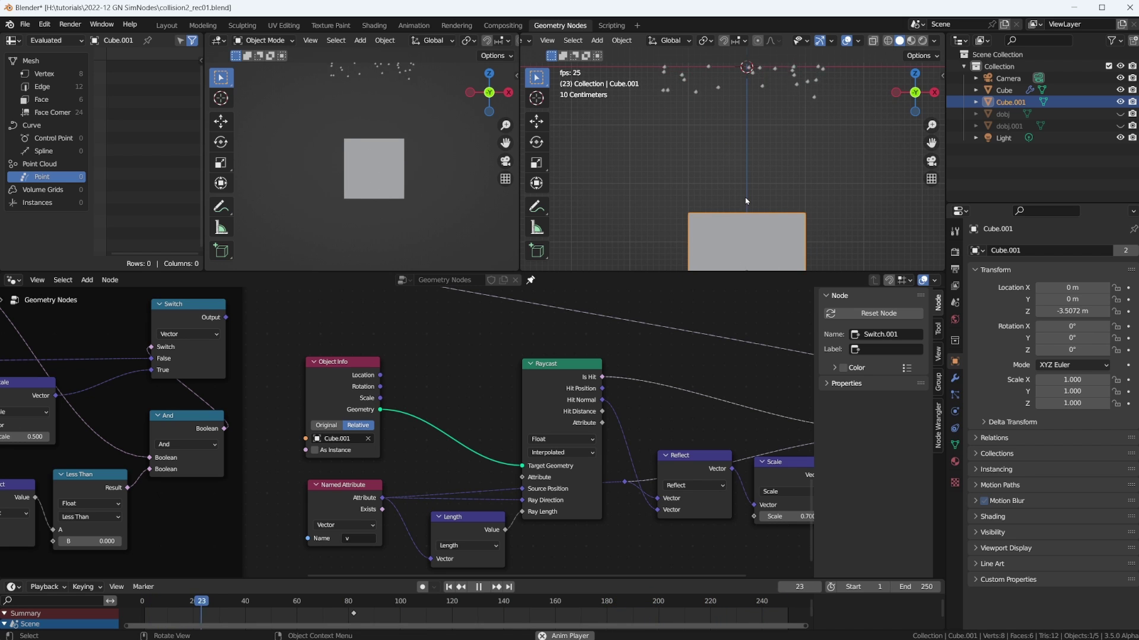
pyautogui.press('space')
# - Step forward frame by frame to frame 62, examining the particles bouncing near the cube's top face
pyautogui.scroll(4, 744, 196)
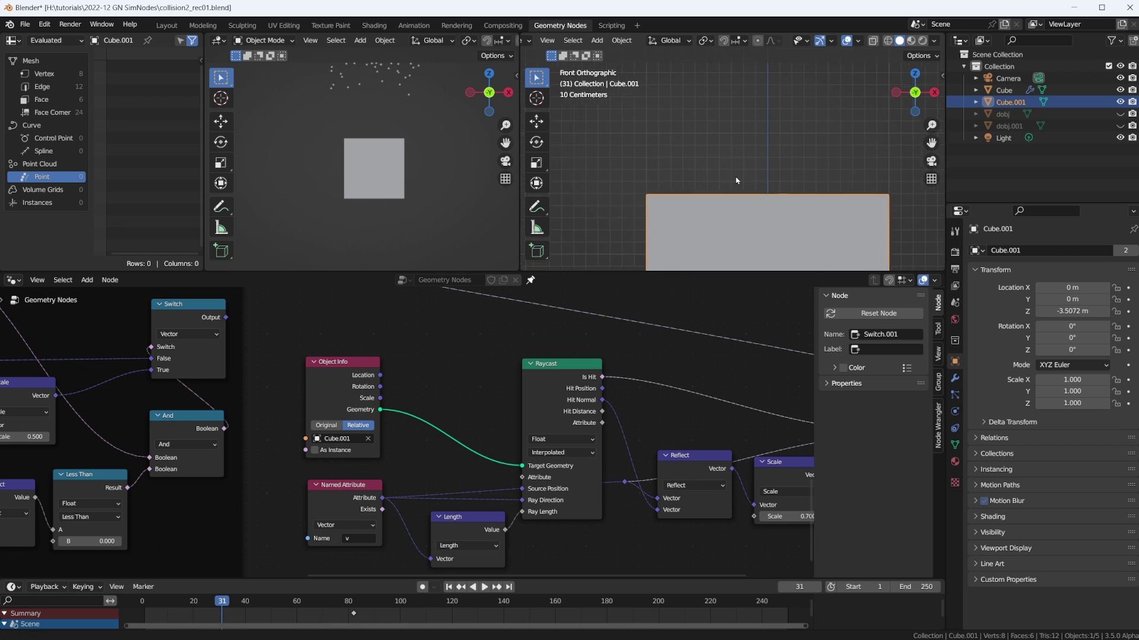
pyautogui.scroll(3, 720, 189)
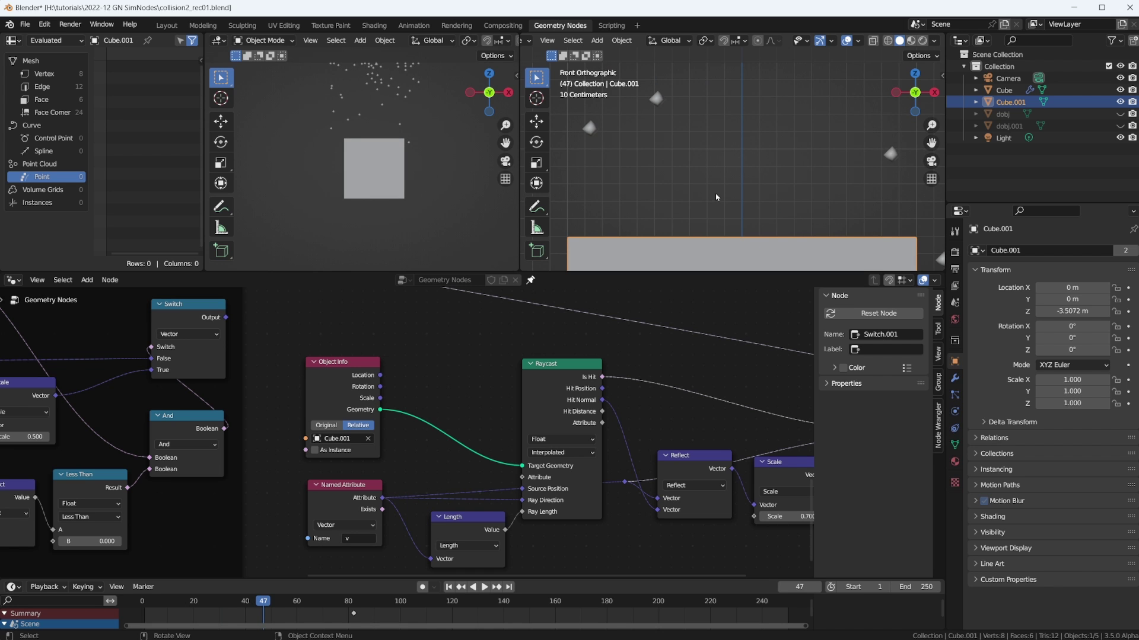
pyautogui.keyDown('shift'); pyautogui.moveTo(723, 210); pyautogui.dragTo(816, 181, button='middle'); pyautogui.keyUp('shift')
pyautogui.scroll(1, 745, 203)
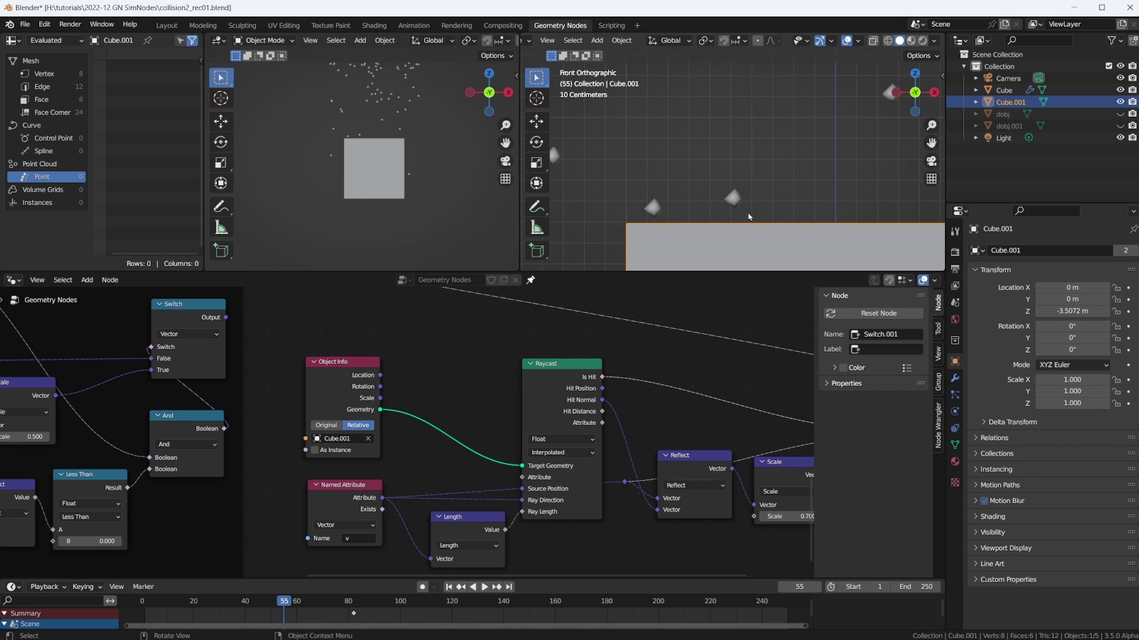
pyautogui.press('Right')
pyautogui.press('Right')
pyautogui.press('Right')
pyautogui.press('Right')
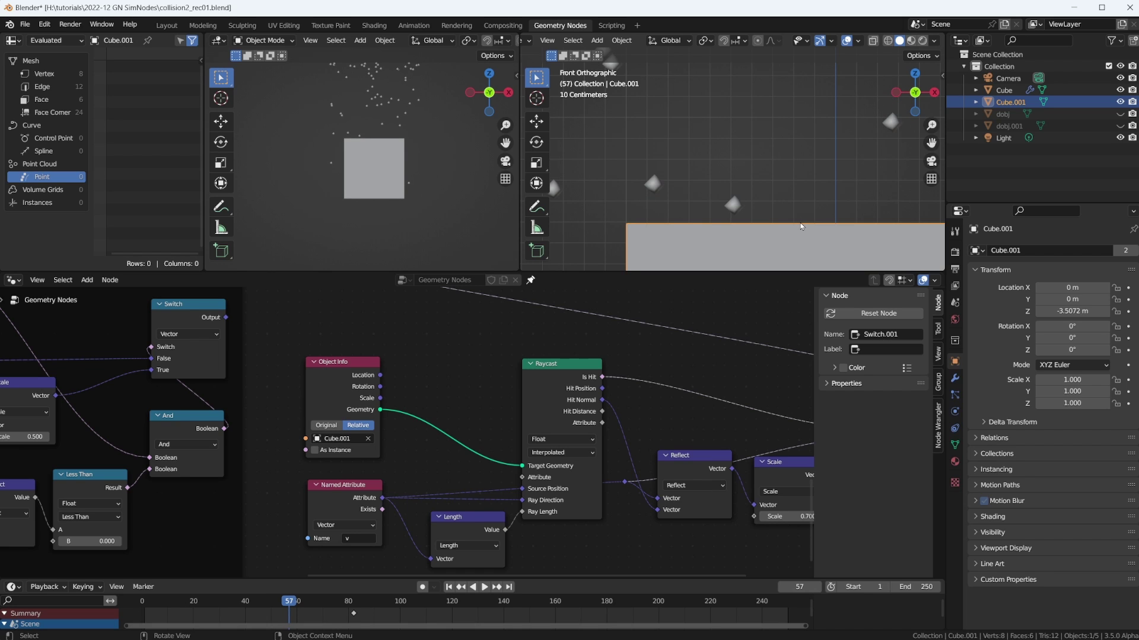
pyautogui.press('Right')
pyautogui.press('Right')
pyautogui.press('Right')
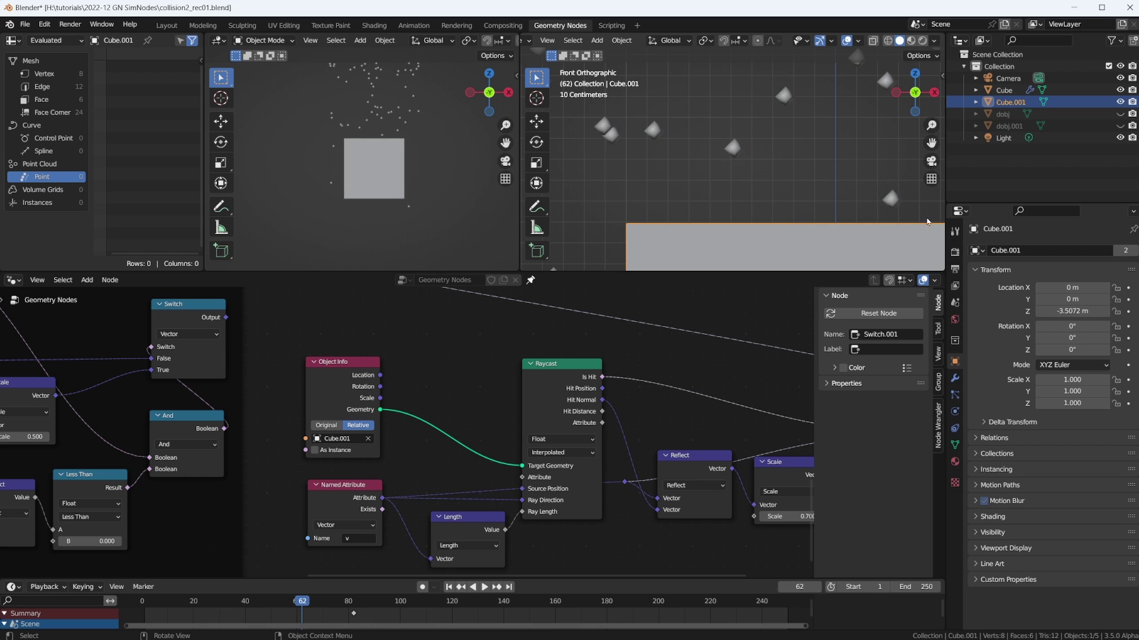
# - Examine one particle's bounce off the cube's top face up close, stepping from frame 62 to frame 65
pyautogui.keyDown('shift'); pyautogui.moveTo(910, 219); pyautogui.dragTo(781, 192, button='middle'); pyautogui.keyUp('shift')
pyautogui.scroll(3, 763, 192)
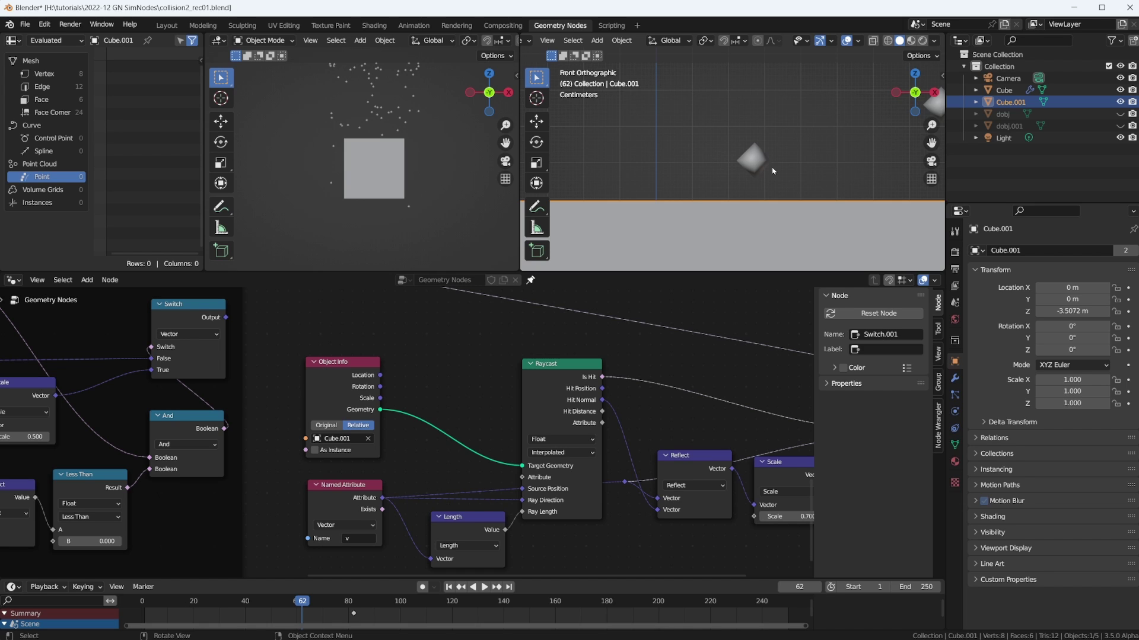
pyautogui.press('Right')
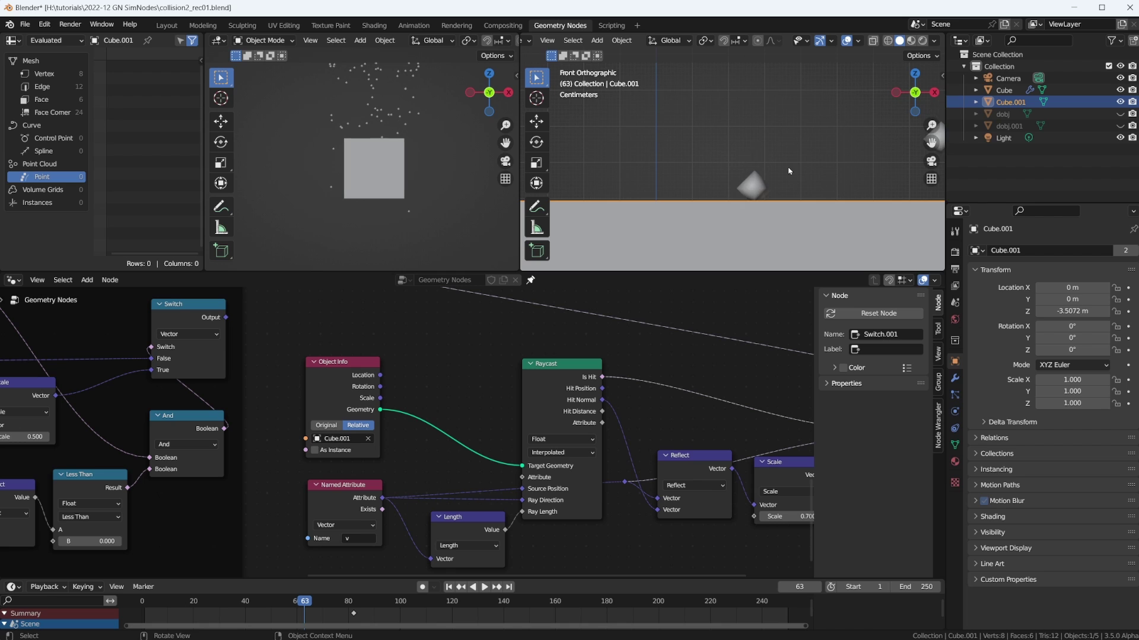
pyautogui.moveTo(789, 171); pyautogui.dragTo(836, 181, button='middle')
pyautogui.press('KP_1')
pyautogui.press('Right')
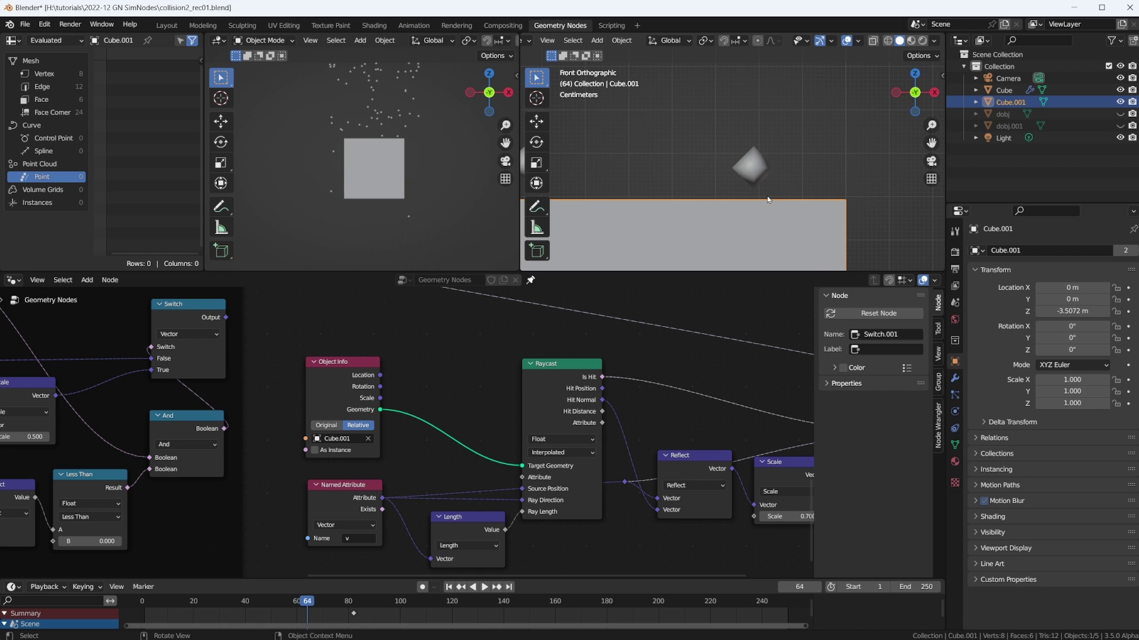
pyautogui.press('Right')
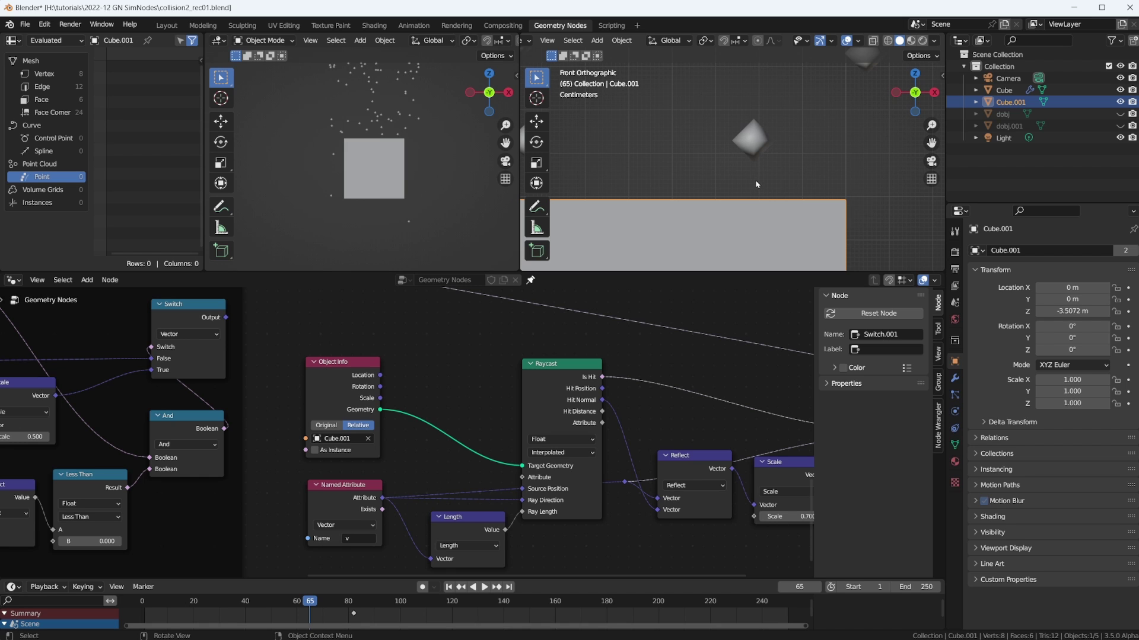
# - Annotate a horizontal line just above the cube's top face and a downward arrow from a particle toward it
pyautogui.scroll(-3, 769, 198)
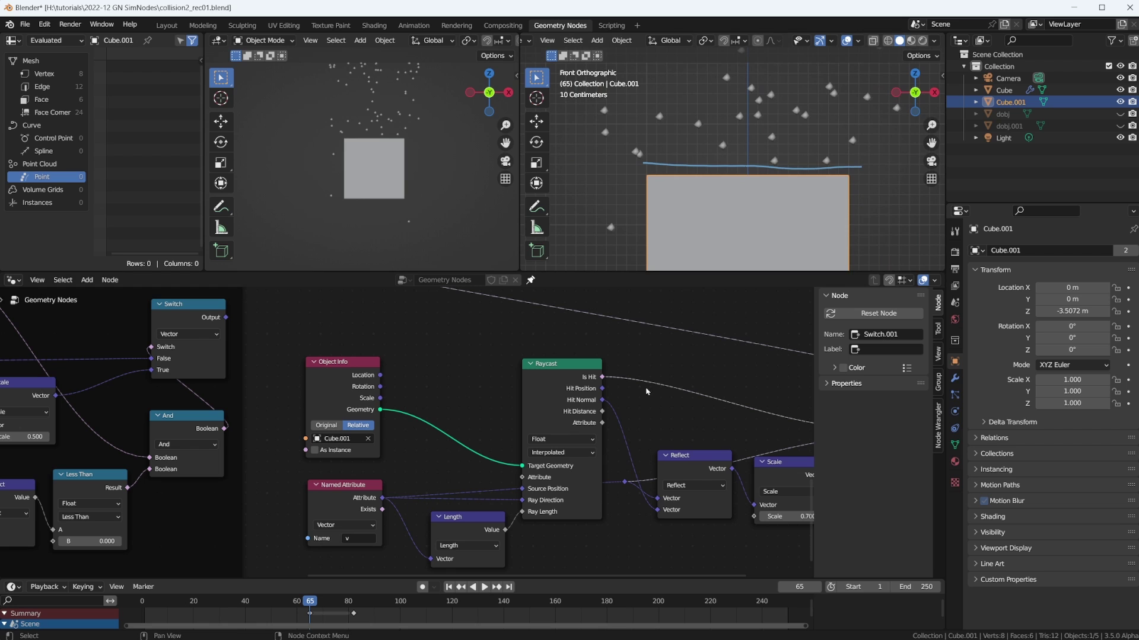
pyautogui.moveTo(571, 432); pyautogui.dragTo(503, 406, button='middle')
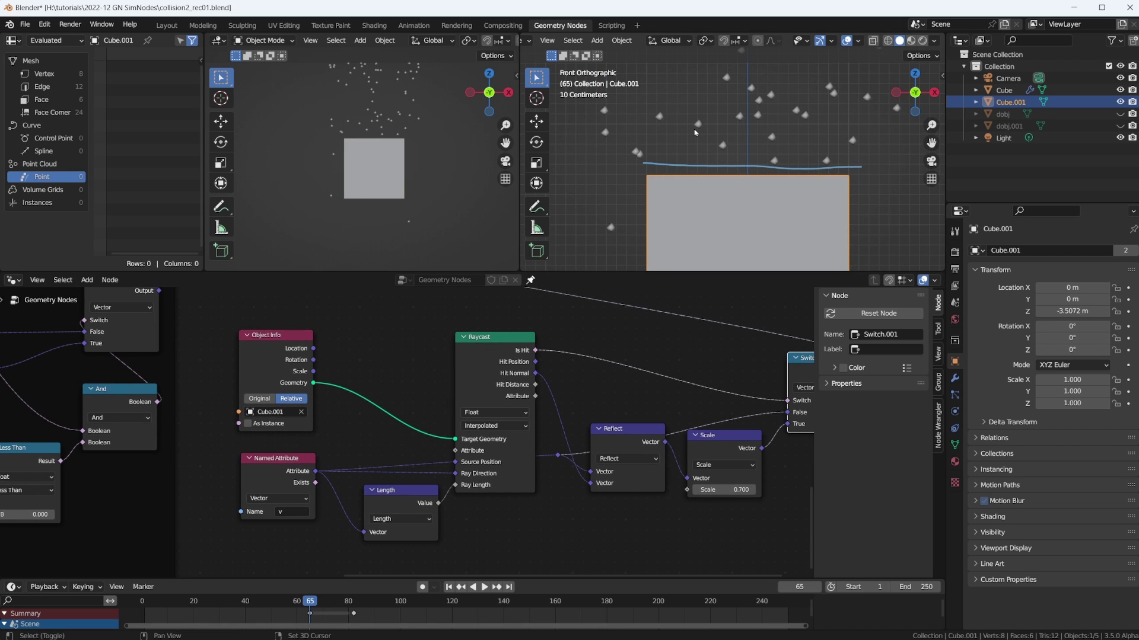
pyautogui.keyDown('shift'); pyautogui.moveTo(698, 129); pyautogui.dragTo(701, 148); pyautogui.keyUp('shift')
pyautogui.click(701, 140)
pyautogui.scroll(2, 676, 142)
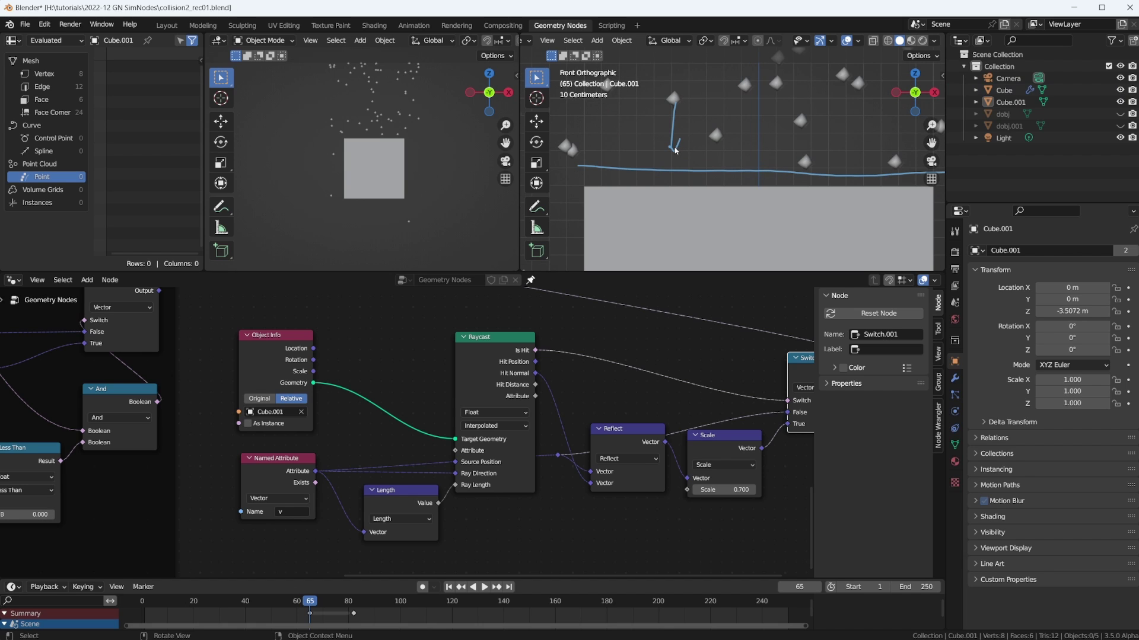
# - Annotate a loop and a downward arrow through a particle near the cube's top face, crossing the drawn horizontal line
pyautogui.moveTo(803, 172)
pyautogui.mouseDown()
pyautogui.moveTo(805, 201)
pyautogui.moveTo(812, 192)
pyautogui.mouseUp()
pyautogui.moveTo(803, 166)
pyautogui.mouseDown()
pyautogui.moveTo(802, 136)
pyautogui.moveTo(805, 144)
pyautogui.mouseUp()
pyautogui.scroll(2, 812, 177)
pyautogui.scroll(-2, 820, 192)
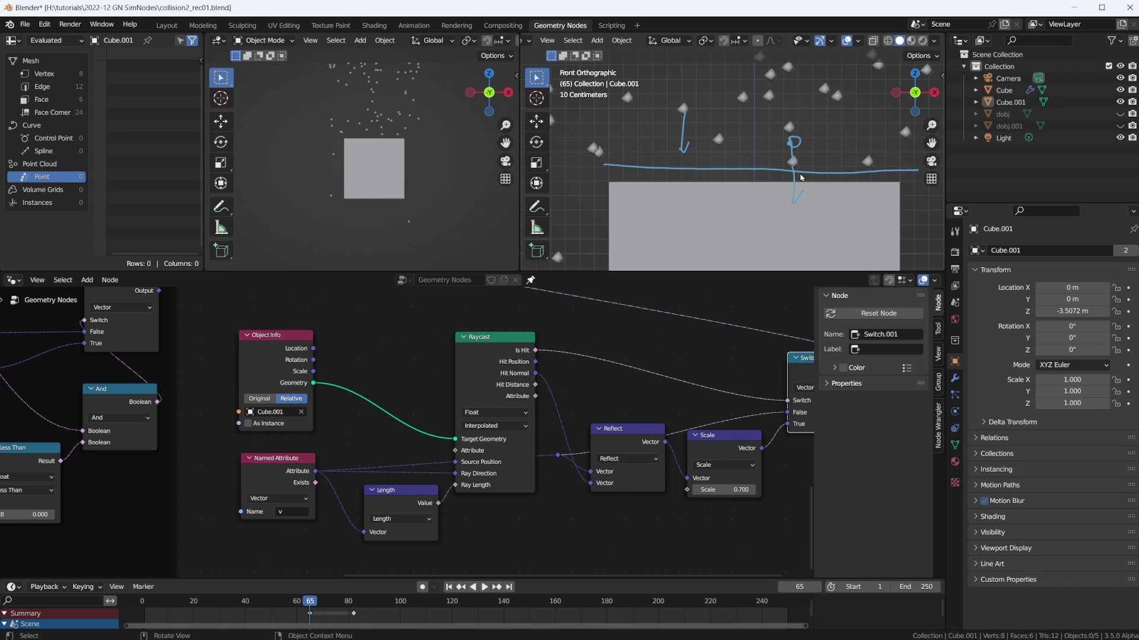
pyautogui.scroll(2, 792, 177)
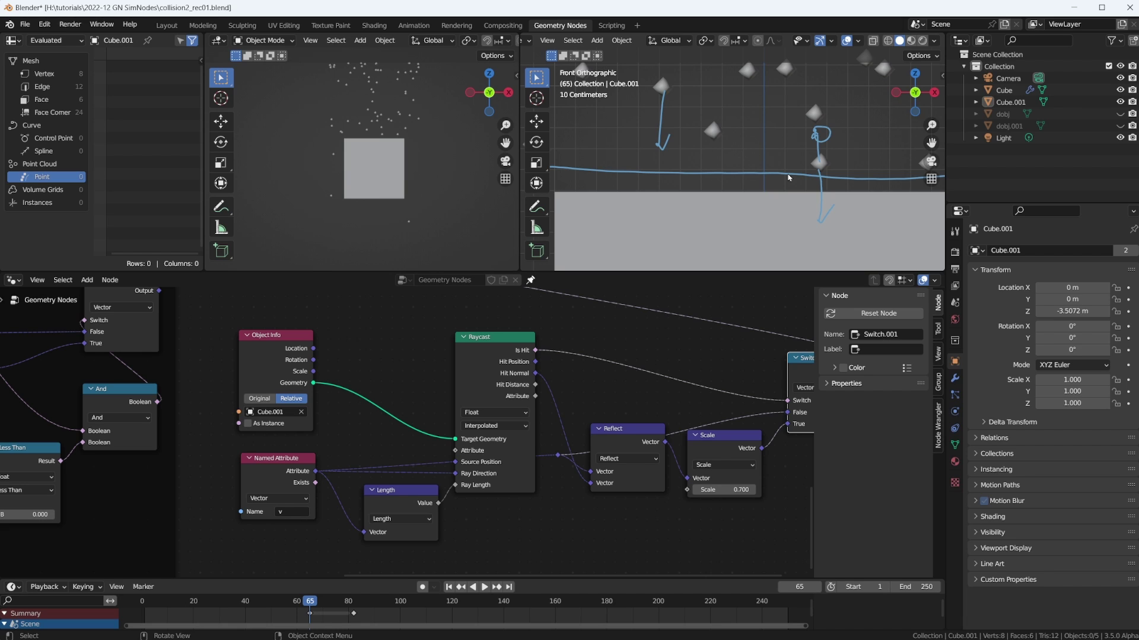
pyautogui.scroll(-4, 781, 143)
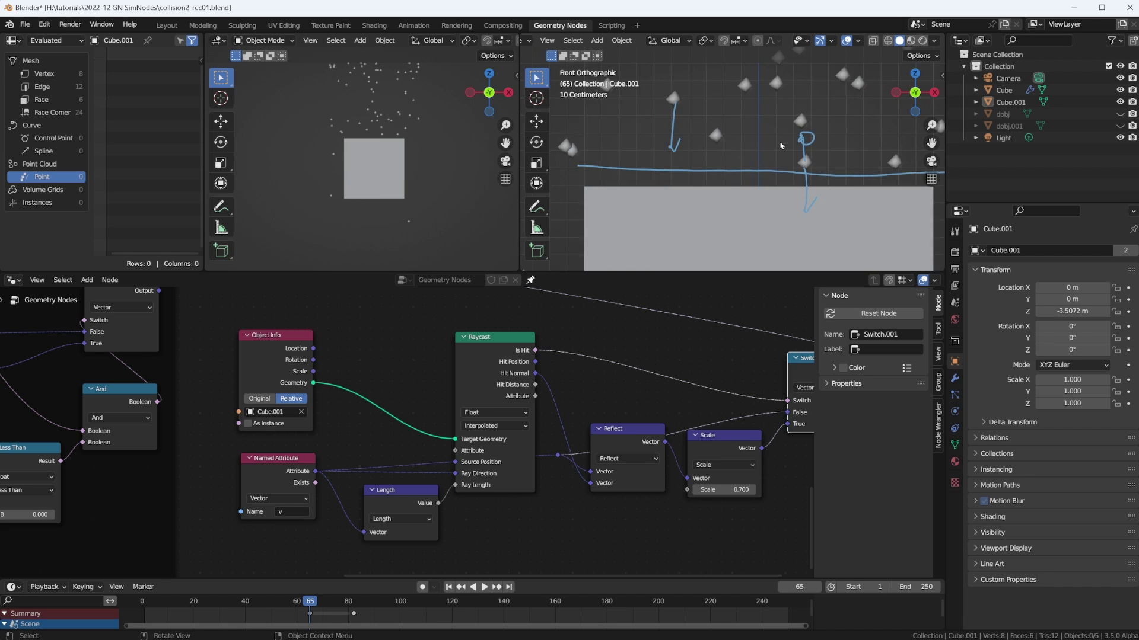
pyautogui.scroll(2, 781, 145)
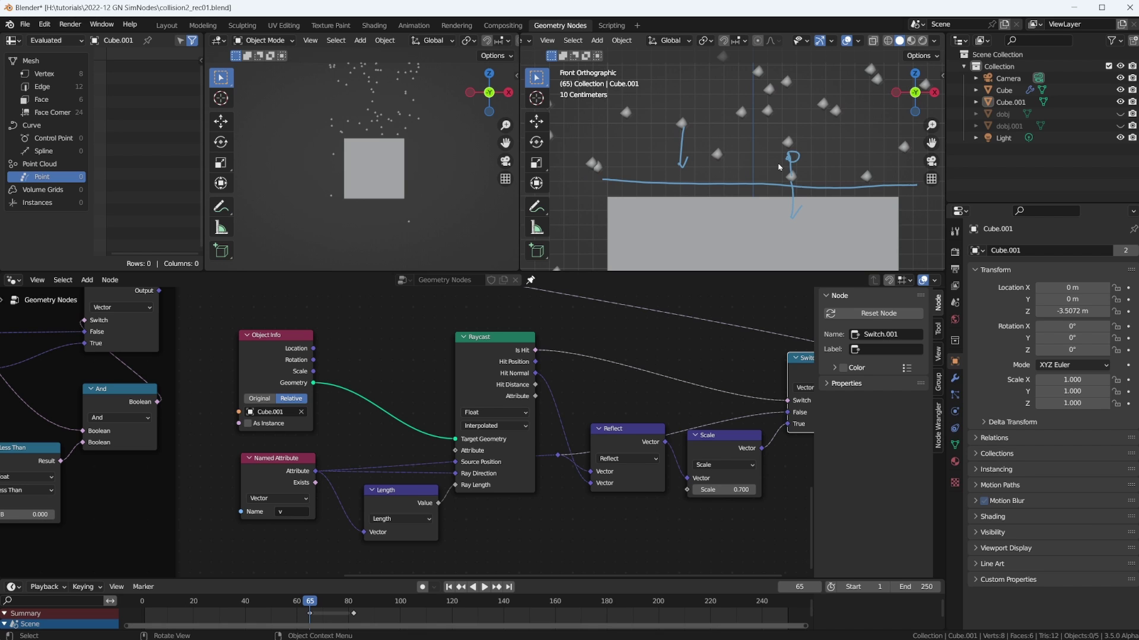
pyautogui.scroll(-3, 771, 160)
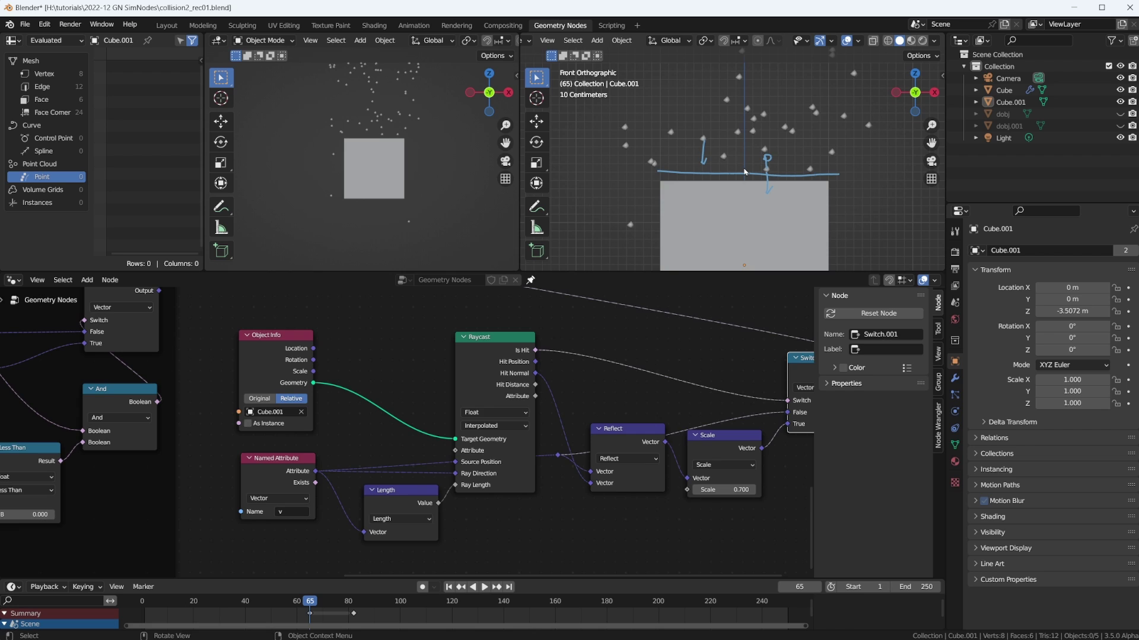
pyautogui.scroll(-1, 745, 172)
# - Join the Object Info, Named Attribute, Length, Raycast, Reflect, Scale and Switch nodes of the raycast collision in a new frame
pyautogui.scroll(-2, 279, 433)
pyautogui.moveTo(242, 322); pyautogui.dragTo(750, 552)
pyautogui.rightClick(673, 426)
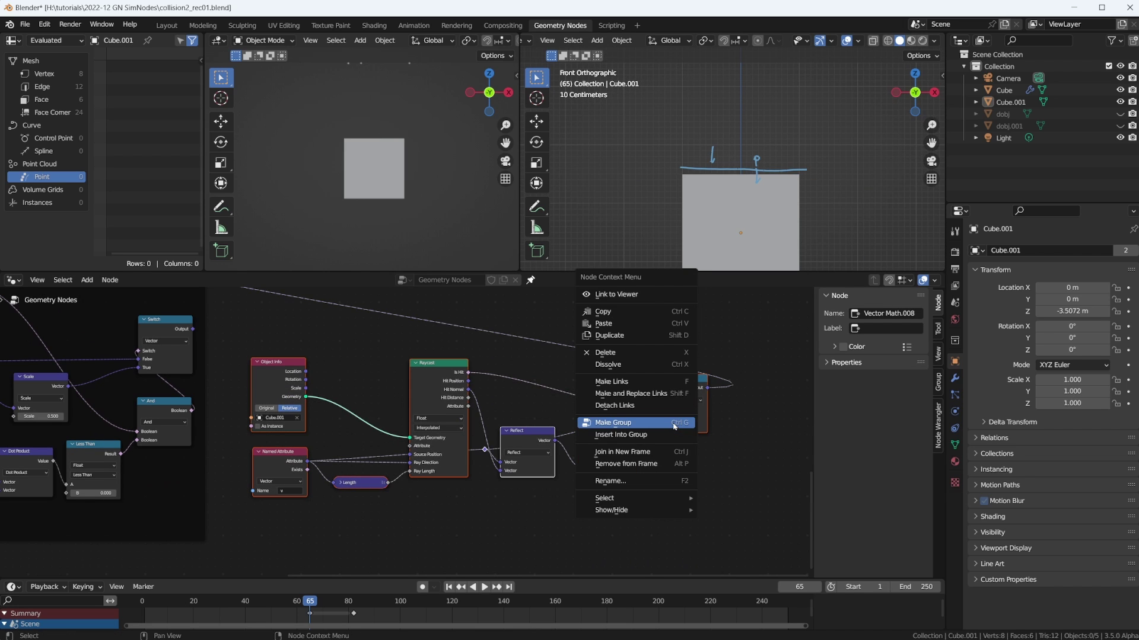
pyautogui.click(663, 453)
pyautogui.moveTo(530, 380); pyautogui.dragTo(571, 437, button='middle')
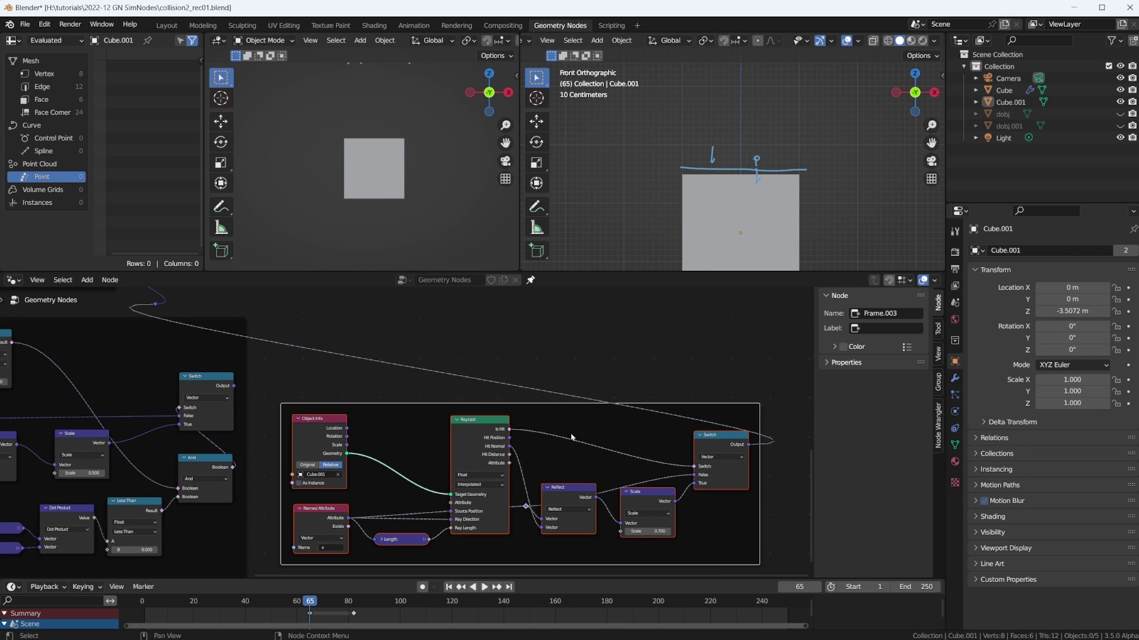
# - Label the new frame around the raycast nodes "Collision 2"
pyautogui.press('b')
pyautogui.press('Escape')
pyautogui.click(887, 328)
pyautogui.write('Collision 2')
pyautogui.press('Return')
pyautogui.press('KP_Decimal')
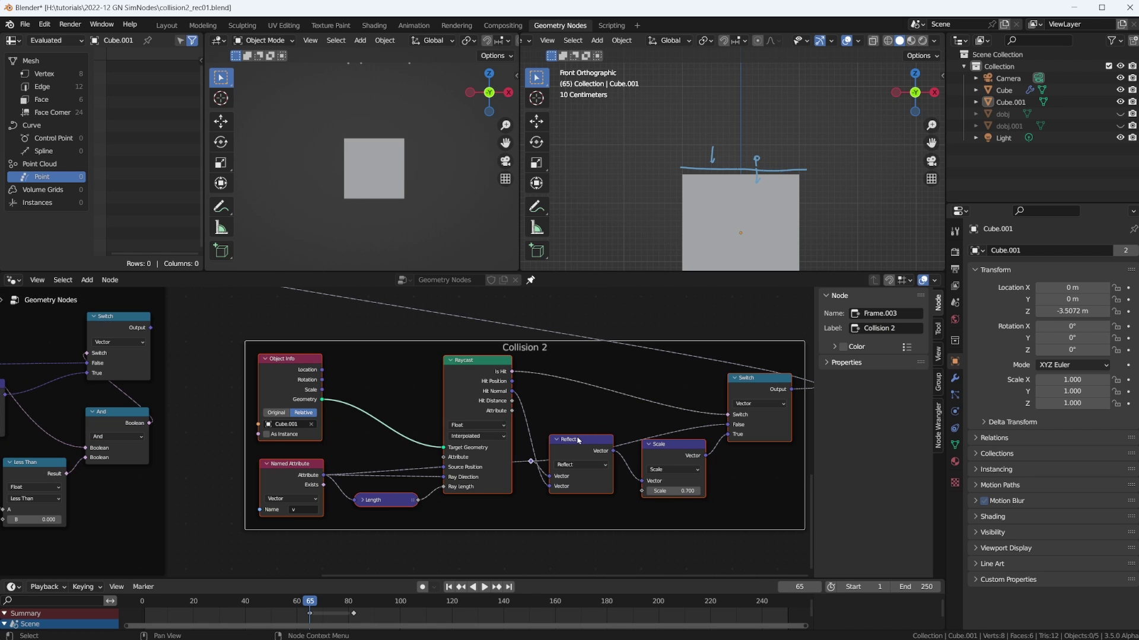